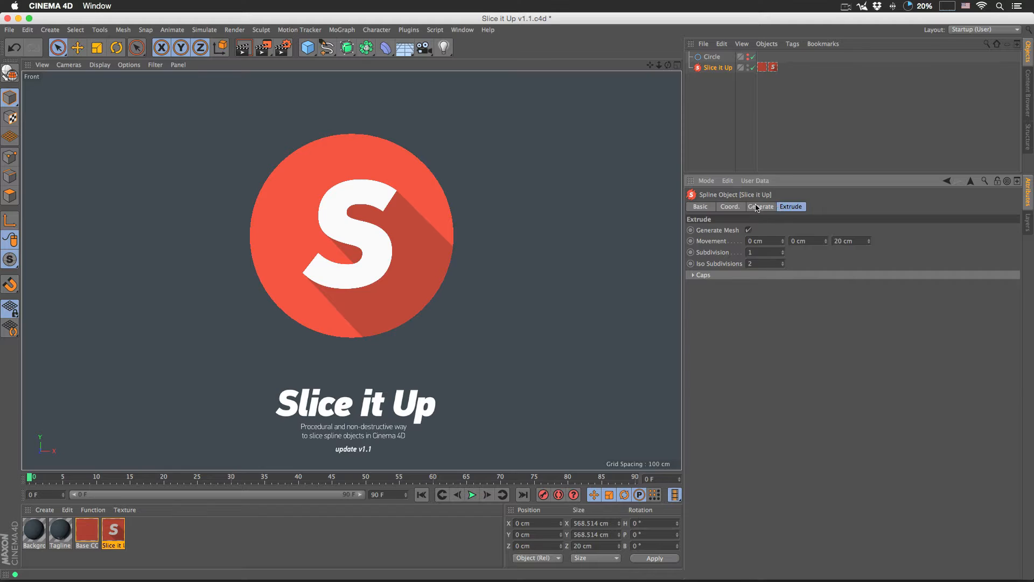
Switch mesh generation off and back on for the Slice it Up object to compare its splines with the mesh
left_click(759, 207)
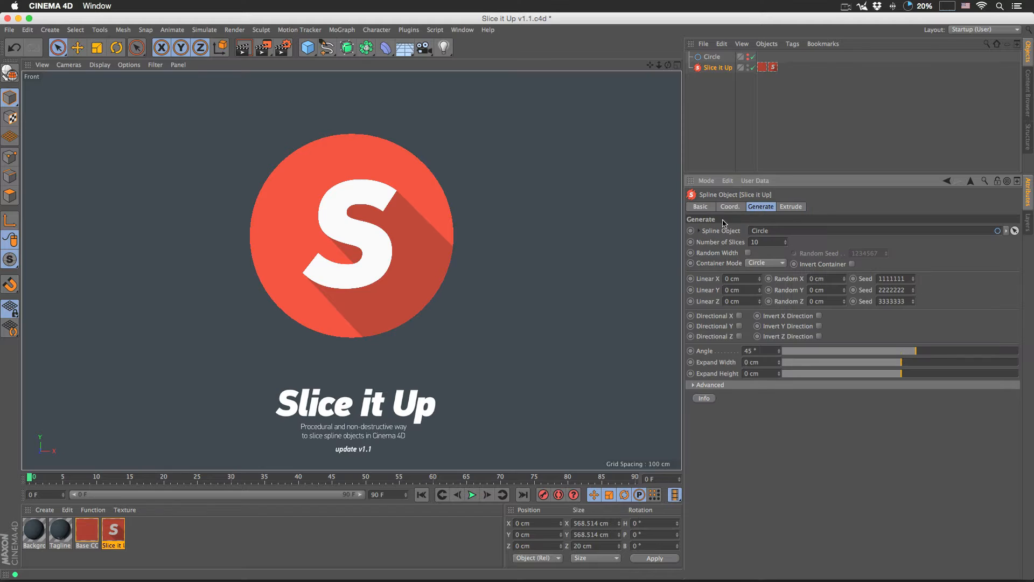
left_click(791, 206)
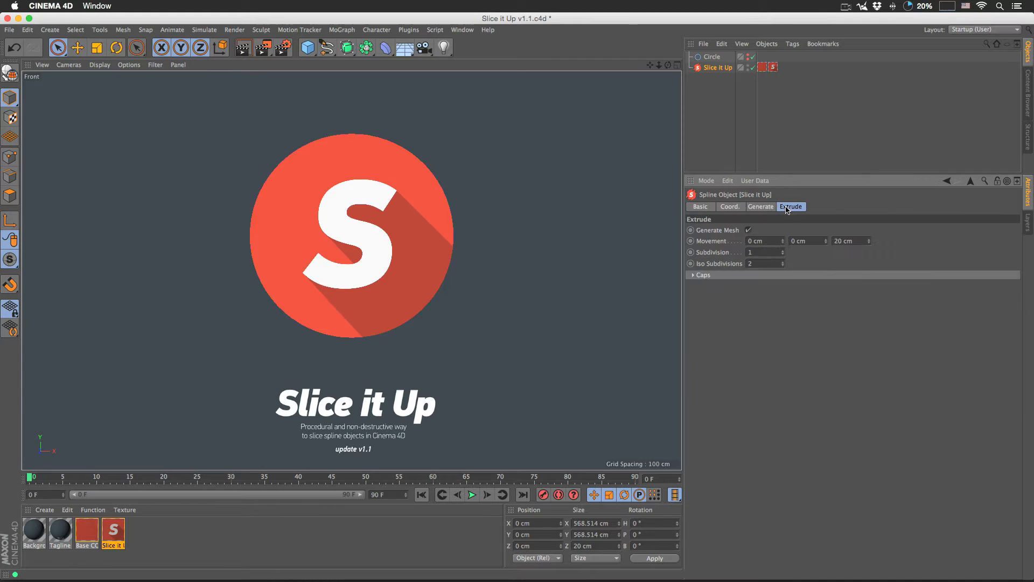
left_click(749, 231)
left_click(749, 230)
left_click(749, 231)
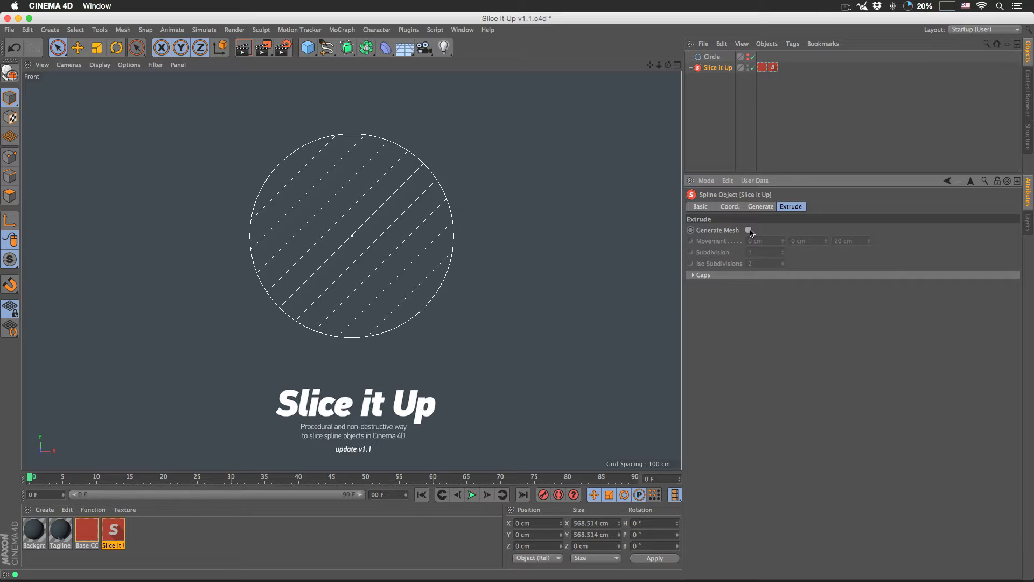
left_click(749, 230)
Examine the extruded S logo in perspective view along with the two texture tags on the Slice it Up object
key("F1")
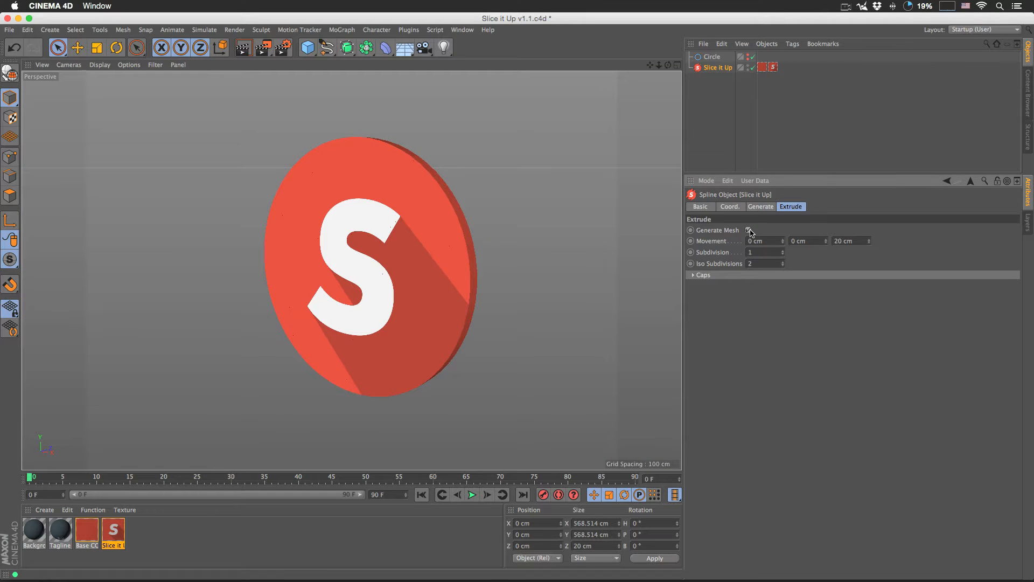
left_click_drag(528, 291, 359, 270, "alt")
left_click_drag(773, 67, 768, 69)
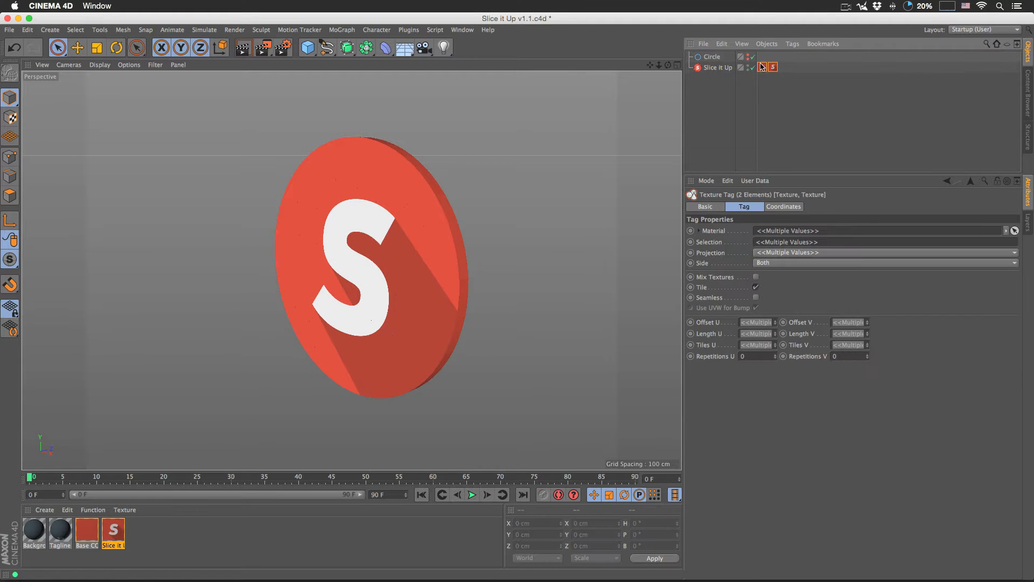
left_click(725, 68)
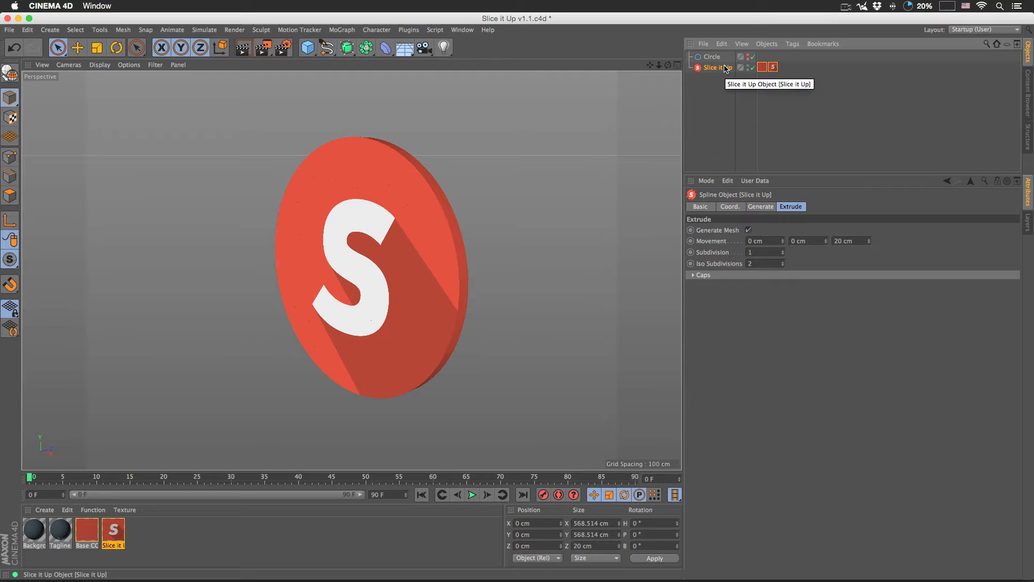
Offset the logo's slices using Linear Y 63 cm, Random Y 89 cm and Random X 120 cm
left_click(761, 207)
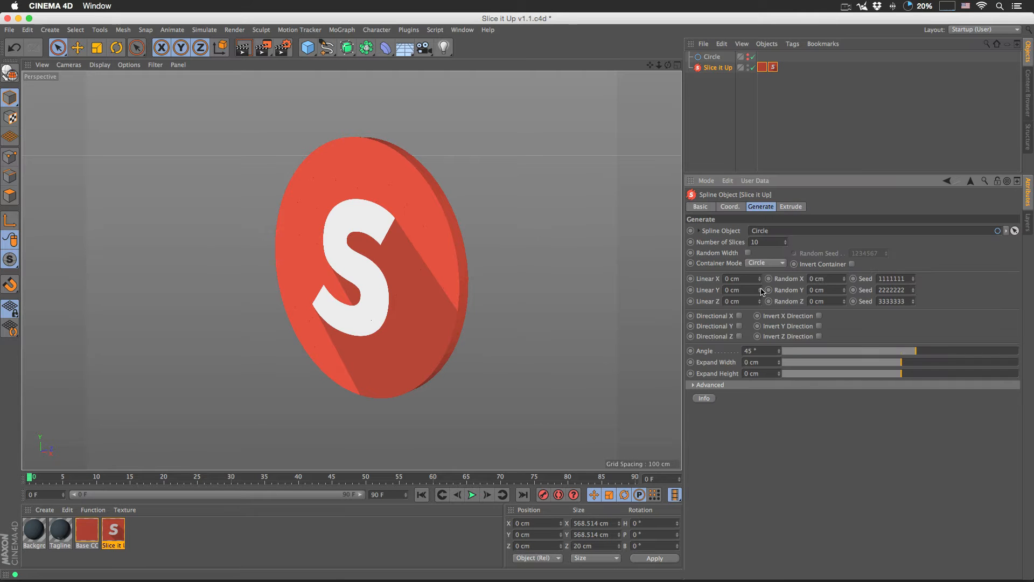
mouse_move(761, 291)
left_mouse_down()
mouse_move(761, 323)
mouse_move(765, 288)
left_mouse_up()
left_click_drag(844, 291, 844, 247)
Reset the slices' Random X, Random Y and Linear Y offsets to 0 cm
double_click(836, 279)
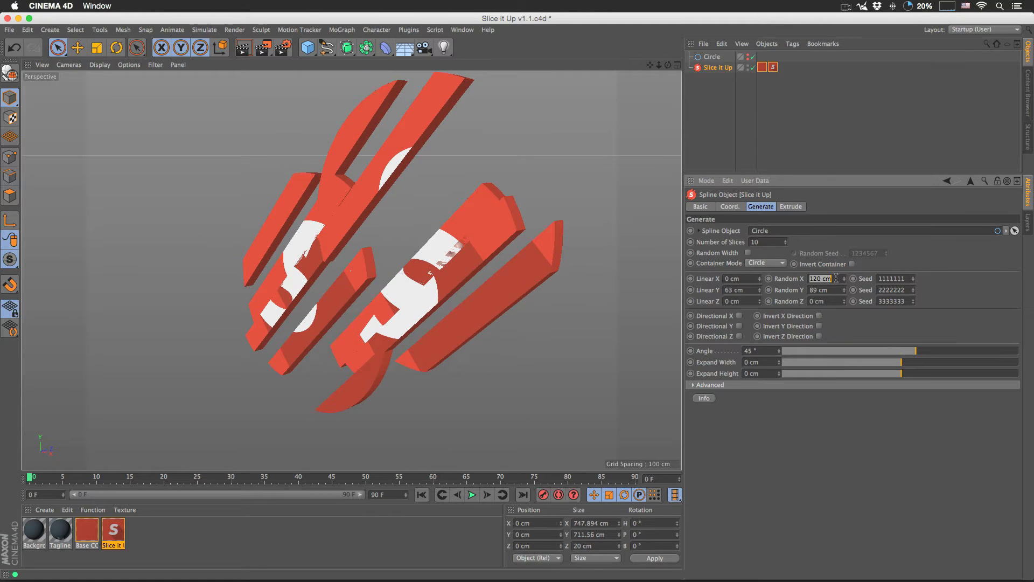
type("0")
key("Tab")
type("0")
key("Tab")
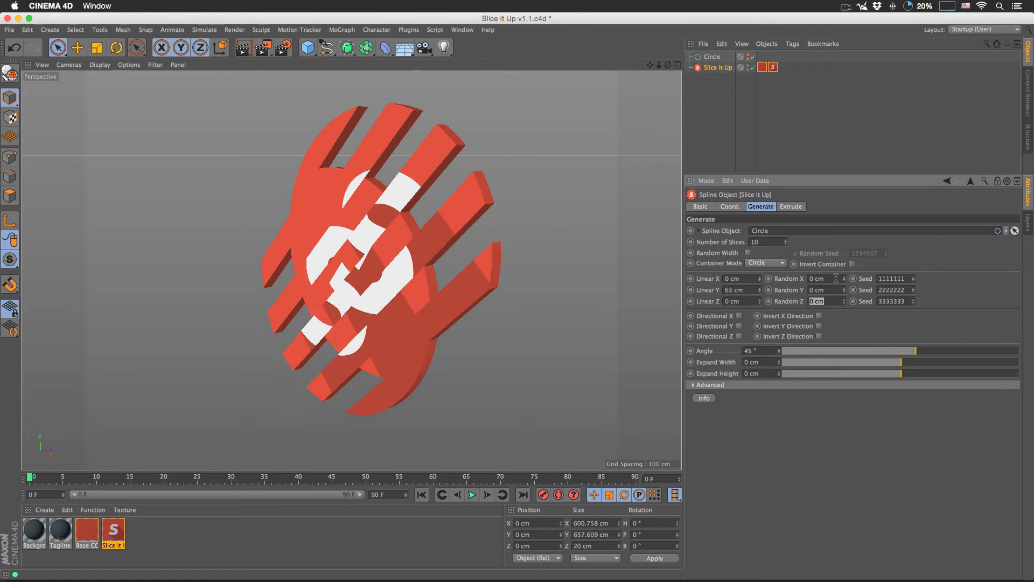
double_click(733, 290)
type("0")
key("Return")
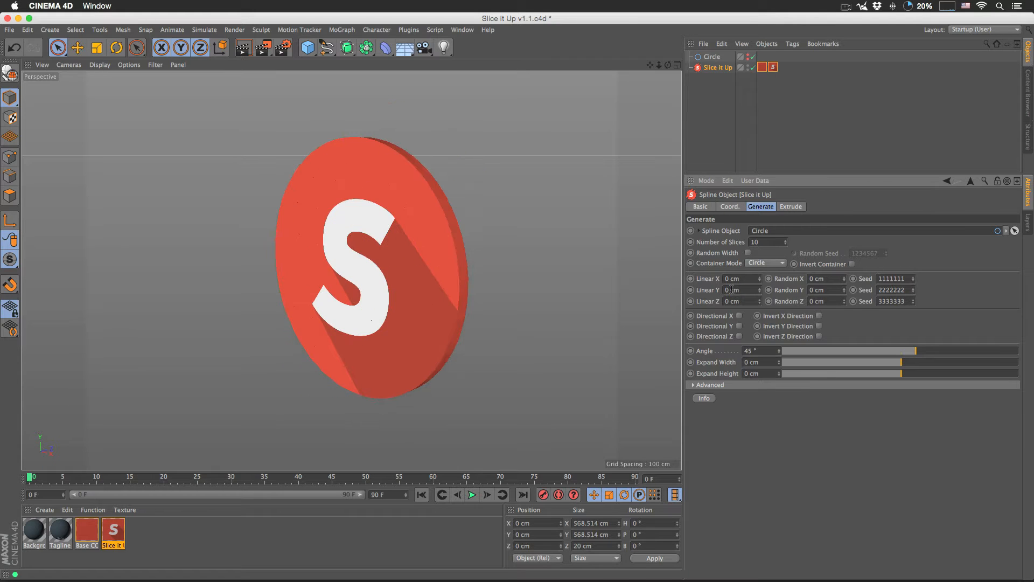
Add an Extrude object to the scene and show its caps and rounding settings
left_click(790, 207)
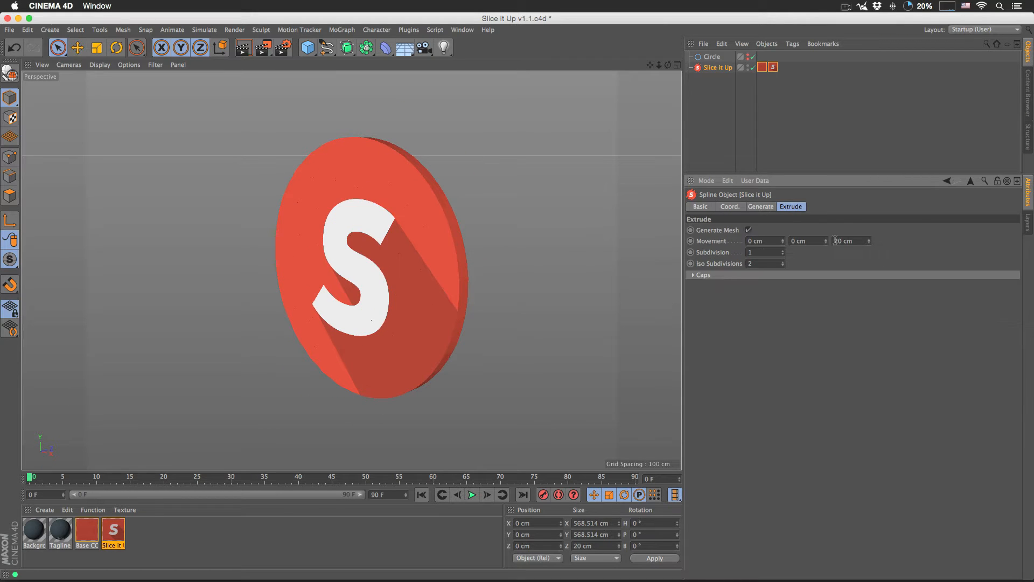
left_click(347, 47)
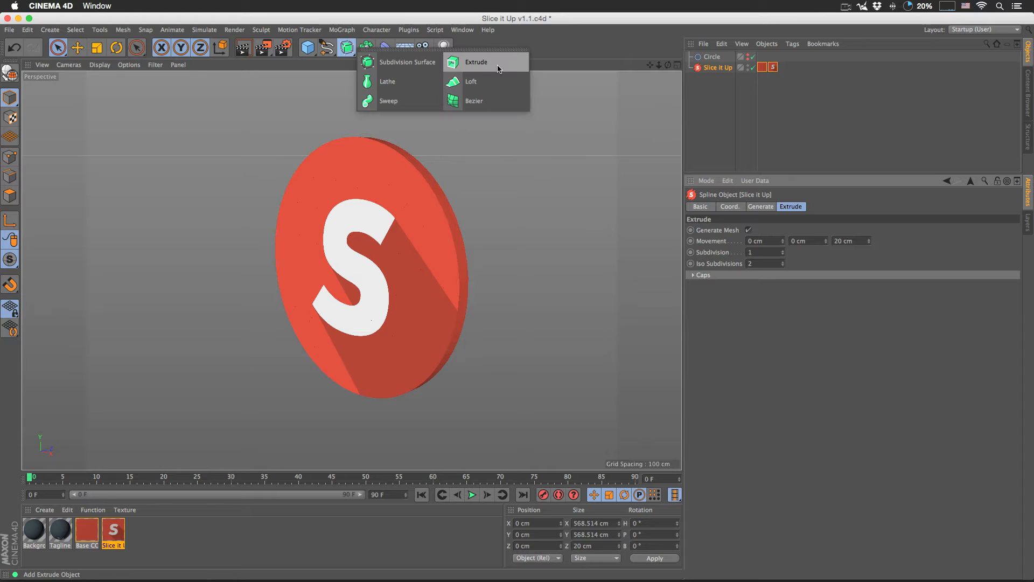
left_click(483, 63)
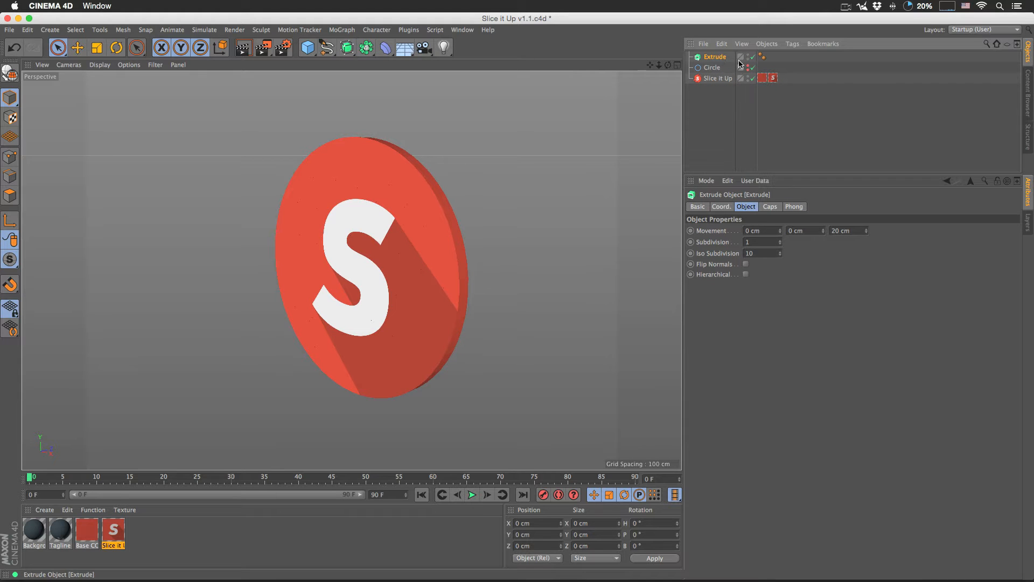
left_click(776, 206)
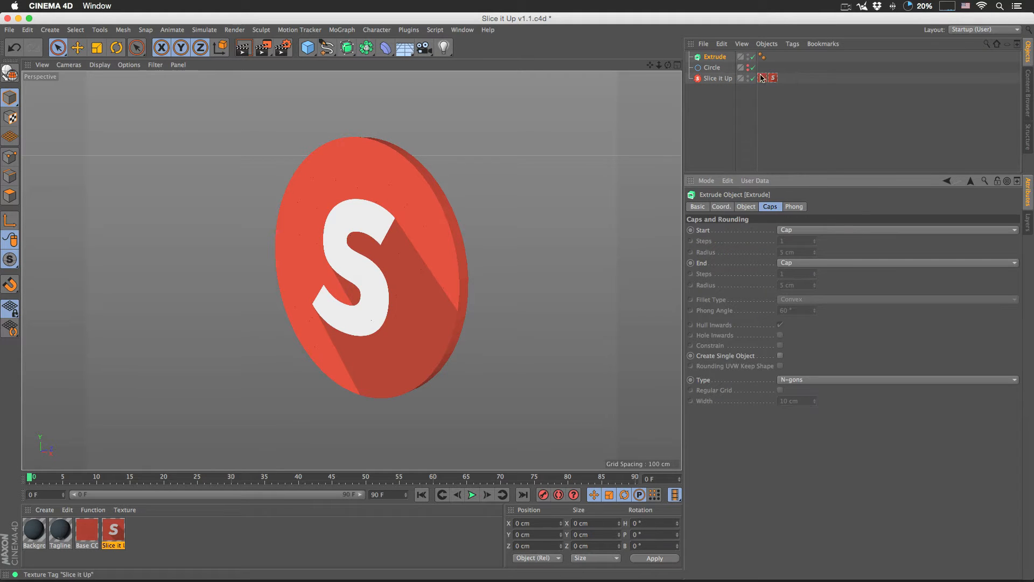
Examine the cap settings of the Slice it Up object's built-in extrusion
left_click(718, 78)
left_click(774, 275)
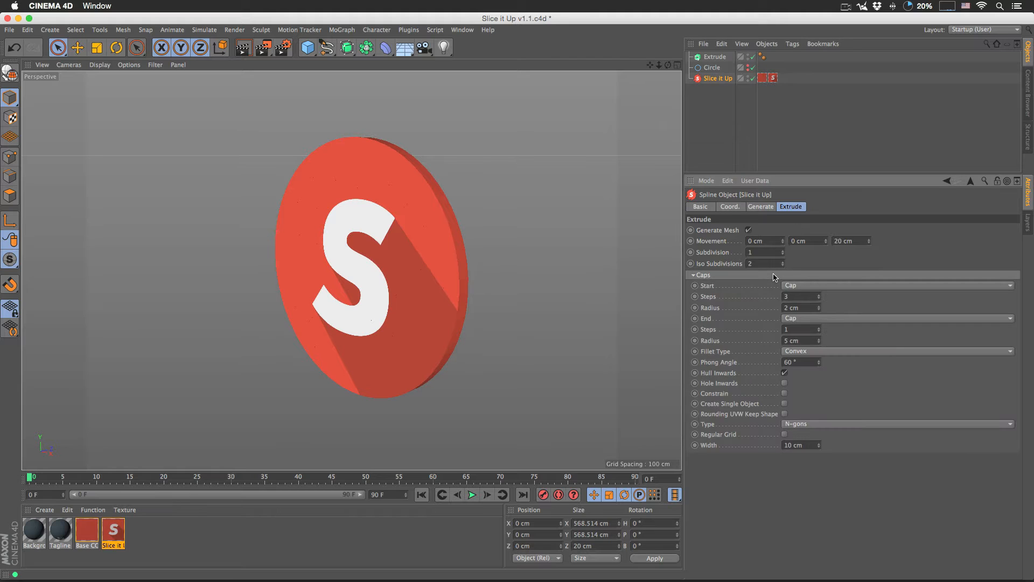
left_click(774, 276)
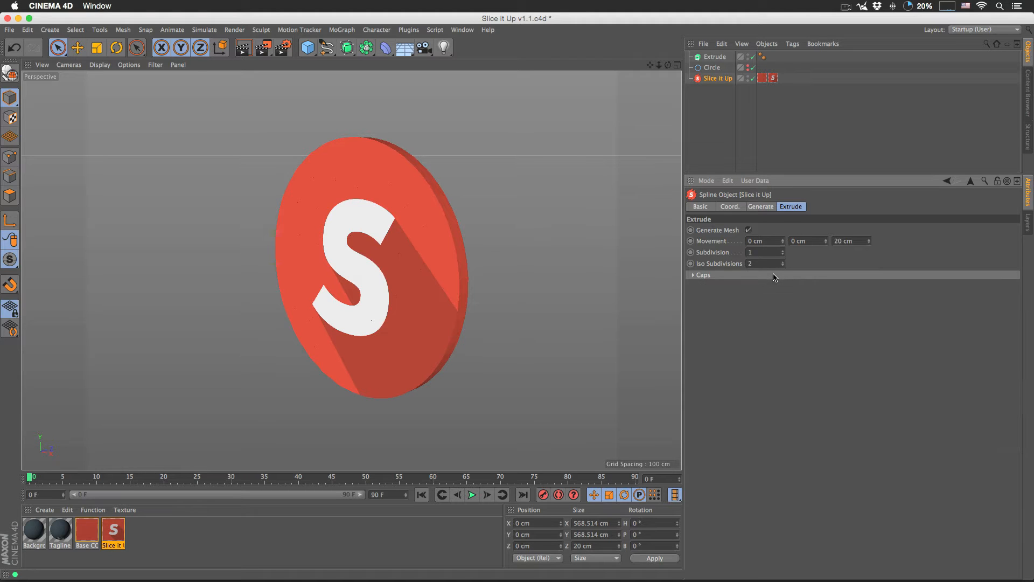
In the front view, set the Slice it Up object's Linear Y offset to 83 cm and its slicing angle to 0°
left_click(759, 206)
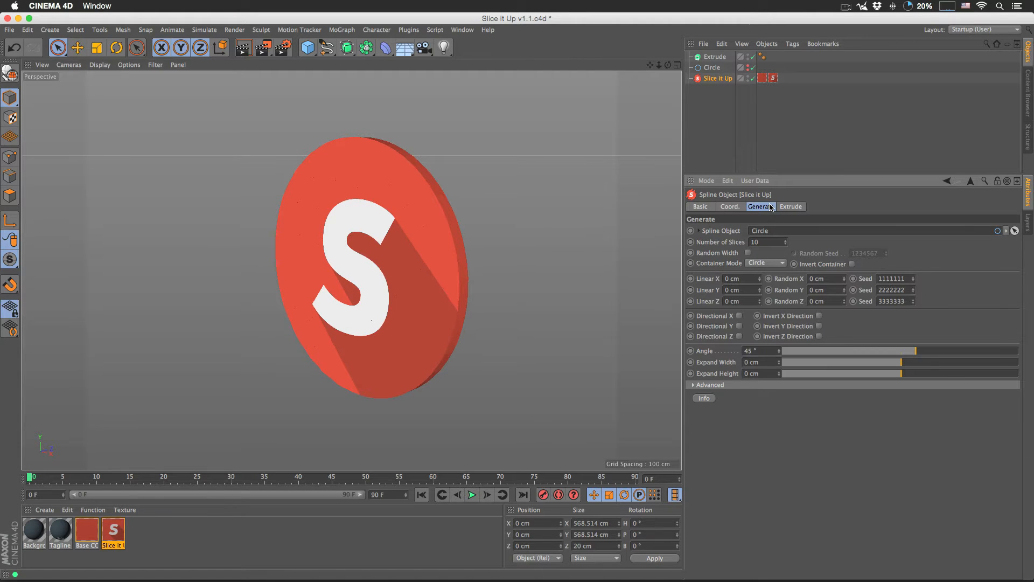
key("F3")
key("F4")
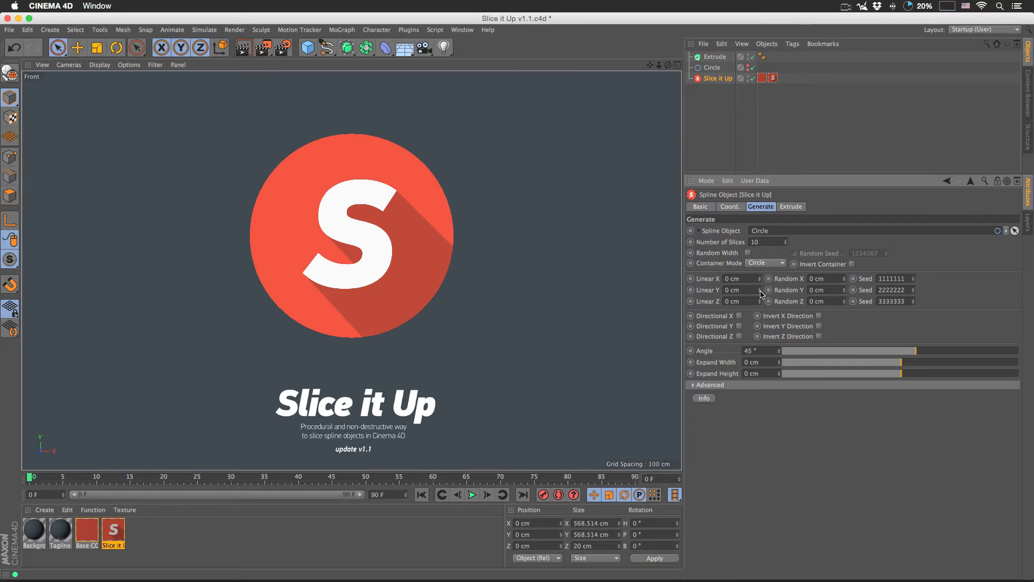
left_click_drag(761, 293, 762, 293)
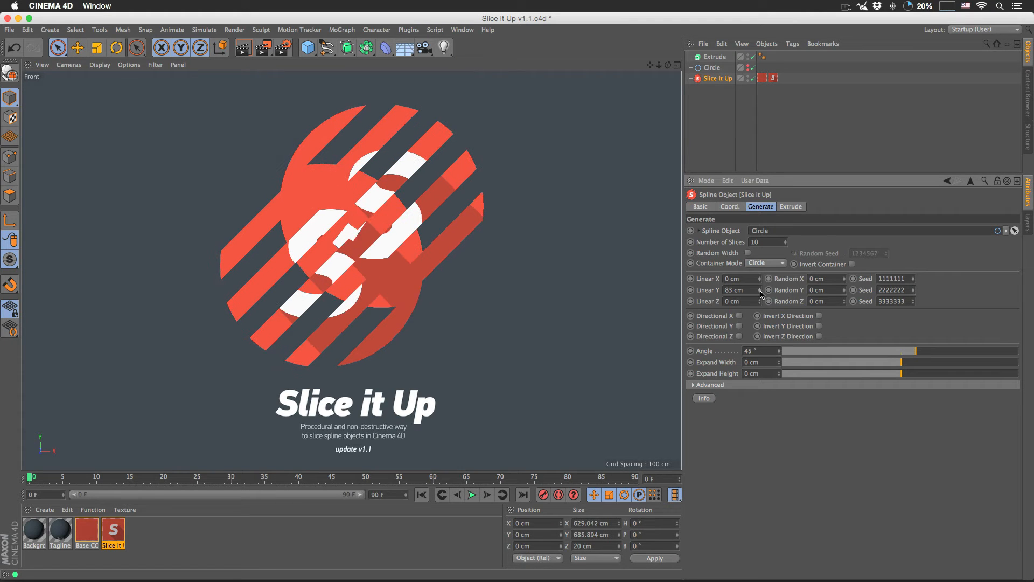
double_click(765, 351)
type("0")
key("Return")
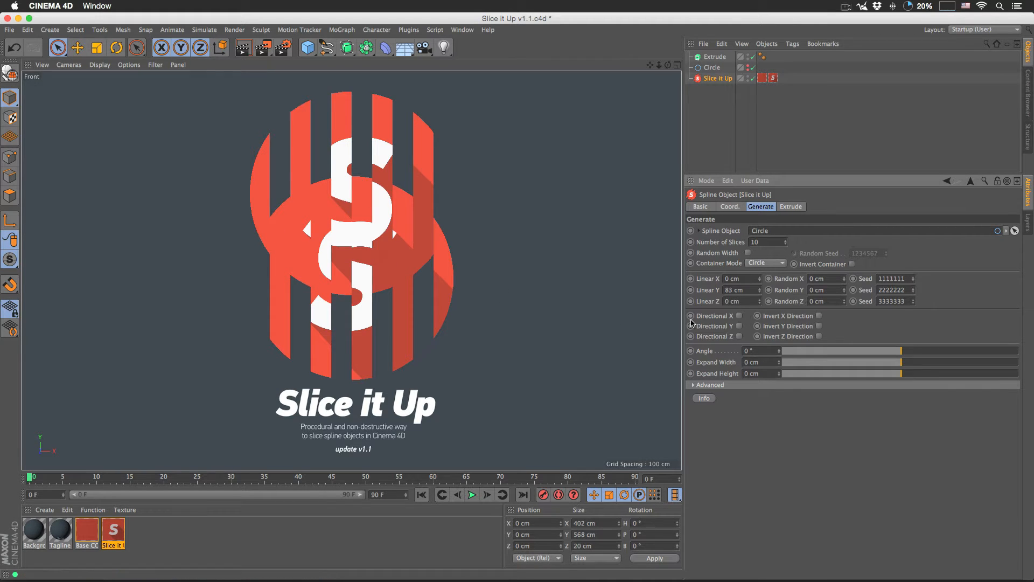
Enable Directional Y for the slices and return Linear Y to 0 cm after trying 190 cm
left_click(739, 327)
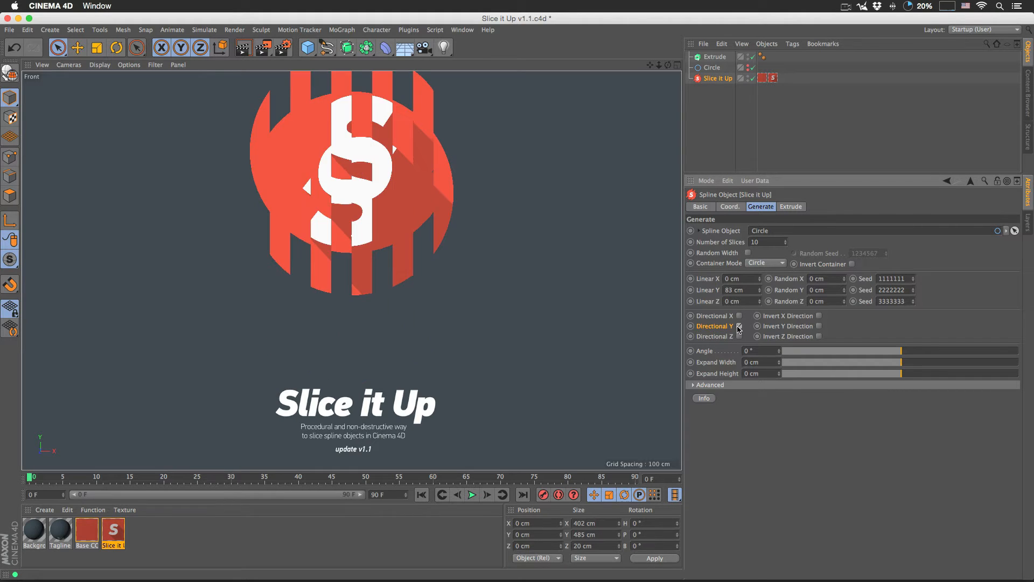
mouse_move(759, 290)
left_mouse_down()
mouse_move(717, 289)
mouse_move(840, 289)
mouse_move(716, 290)
mouse_move(775, 290)
left_mouse_up()
double_click(748, 290)
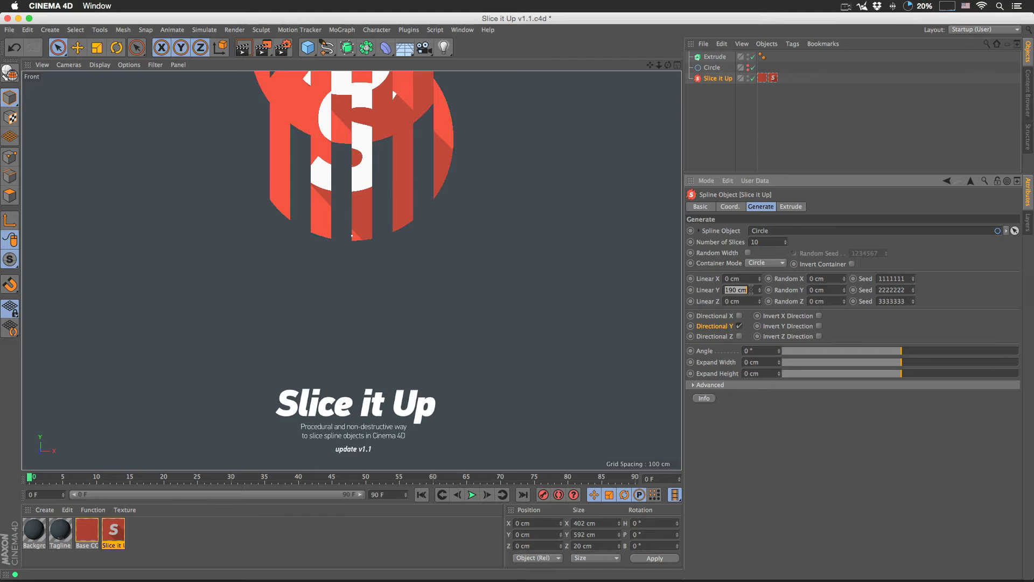
type("0")
key("Return")
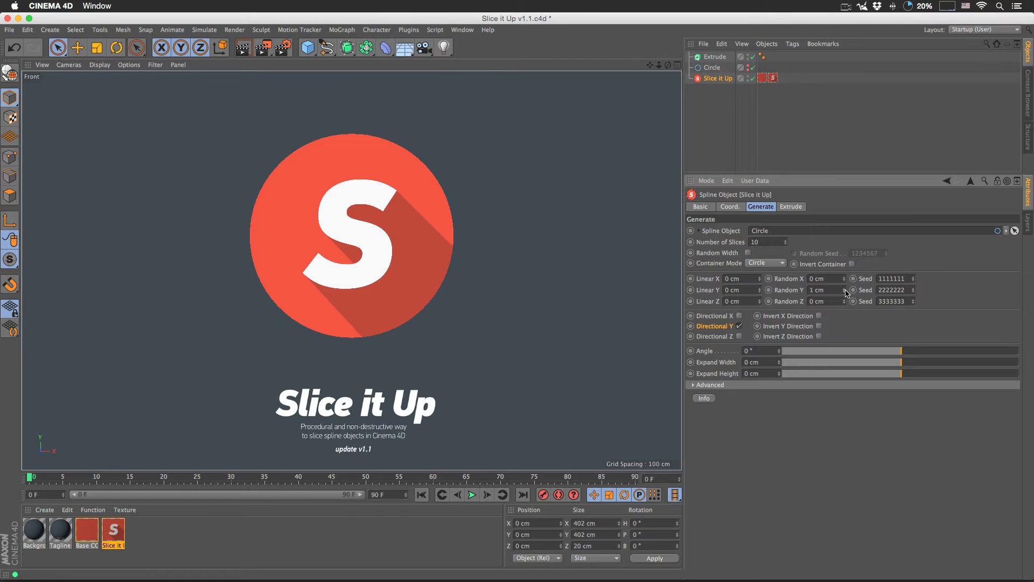
Give the slices a Random Y offset of 165 cm with seed 2222231
left_click_drag(844, 289, 913, 290)
left_click(913, 290)
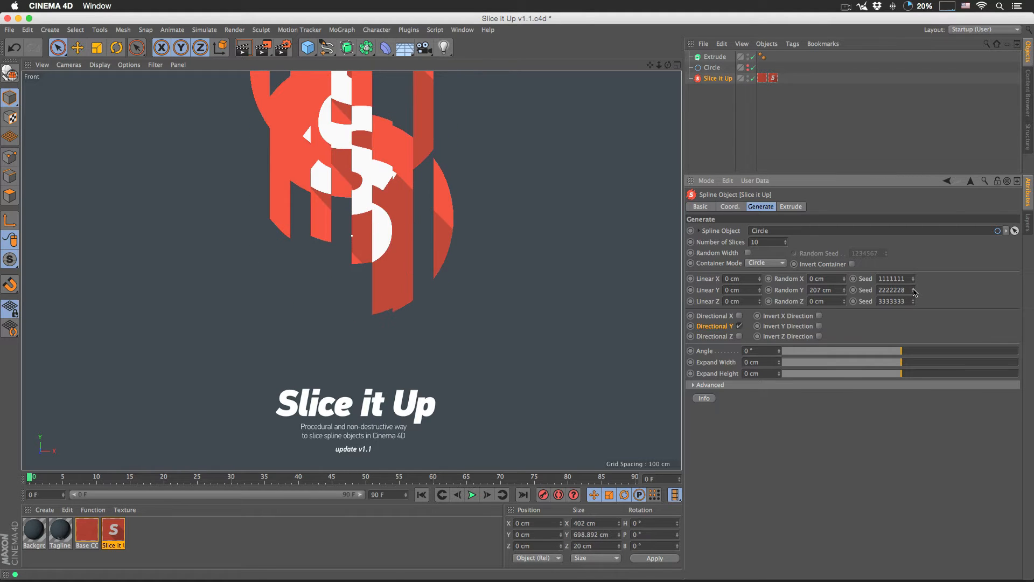
left_click(913, 290)
left_click(914, 290)
left_click(914, 290)
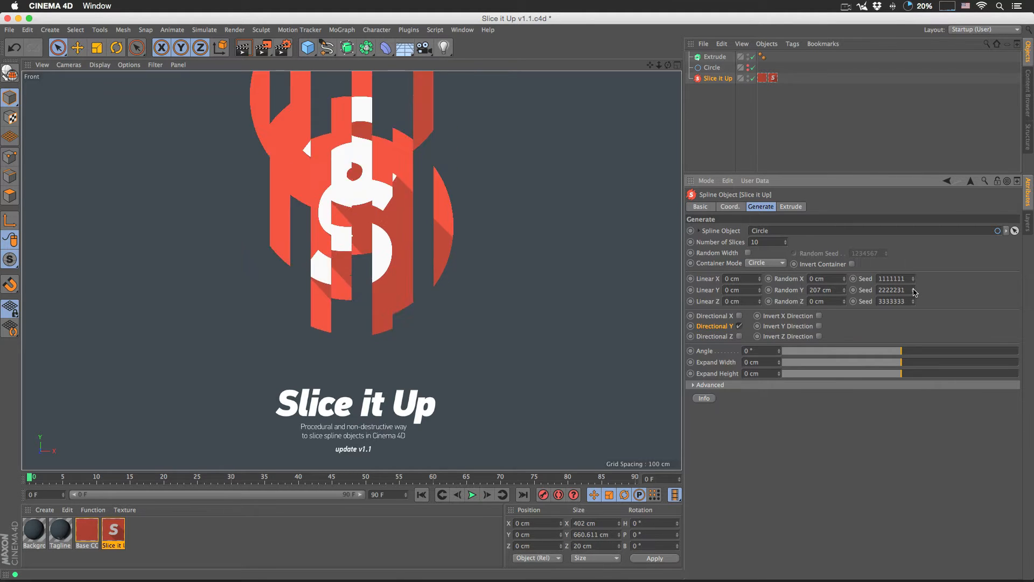
mouse_move(844, 291)
left_mouse_down()
mouse_move(808, 291)
mouse_move(834, 290)
left_mouse_up()
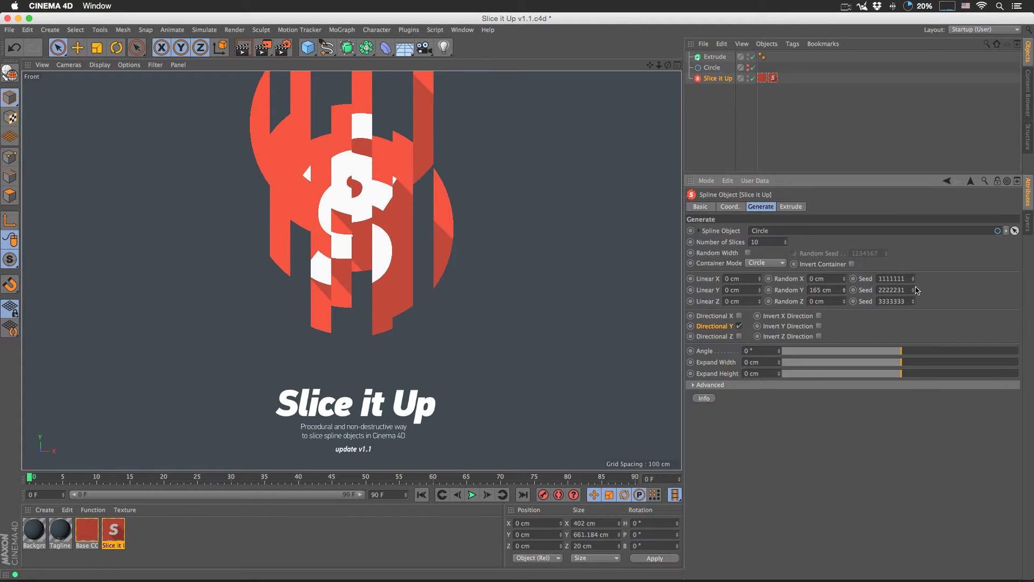
Set Random Y to -81 cm while testing Invert Y Direction, leaving the inversion off
left_click(784, 326)
left_click(818, 326)
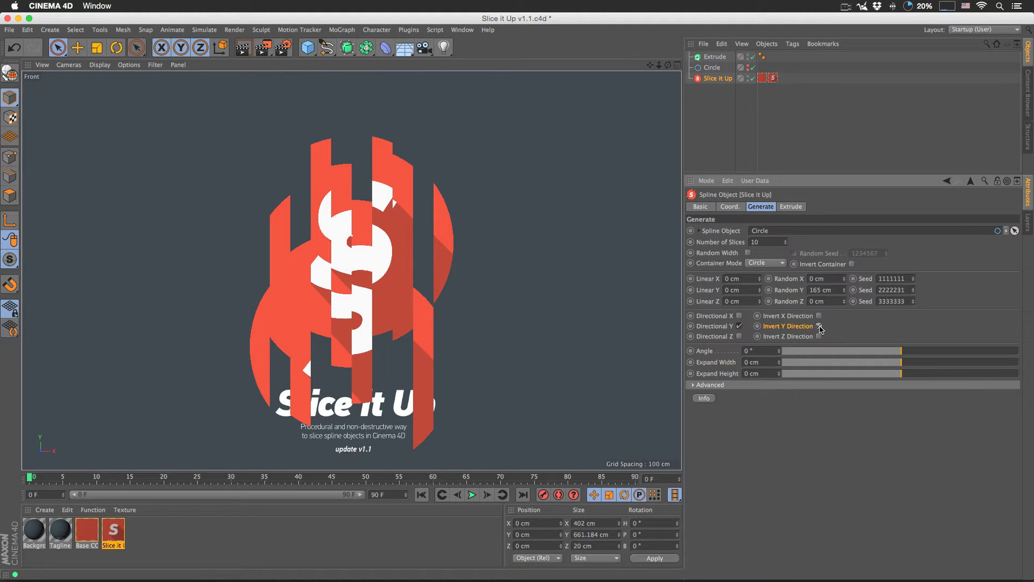
left_click(819, 327)
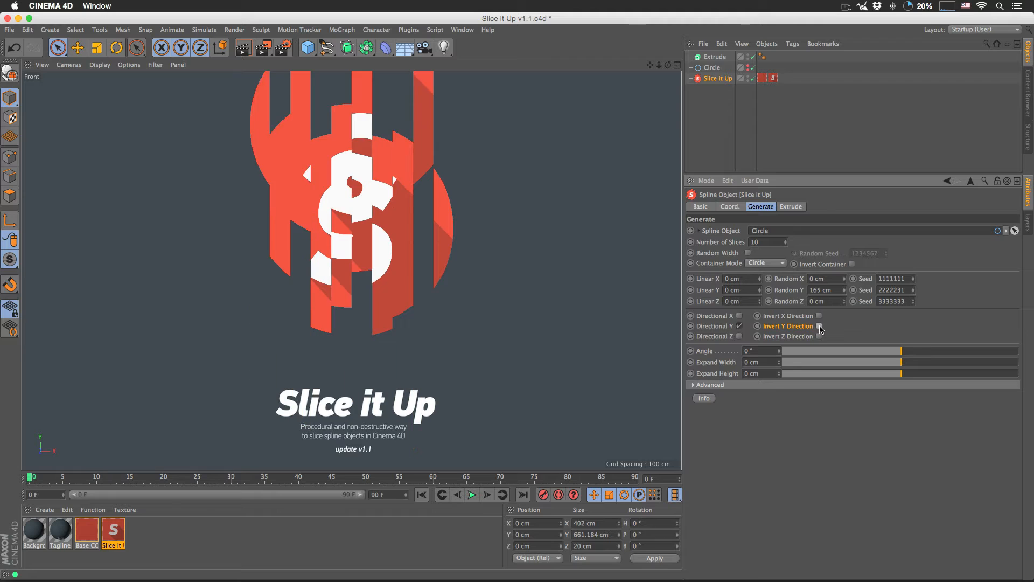
left_click(819, 326)
left_click_drag(844, 289, 843, 422)
left_click(819, 326)
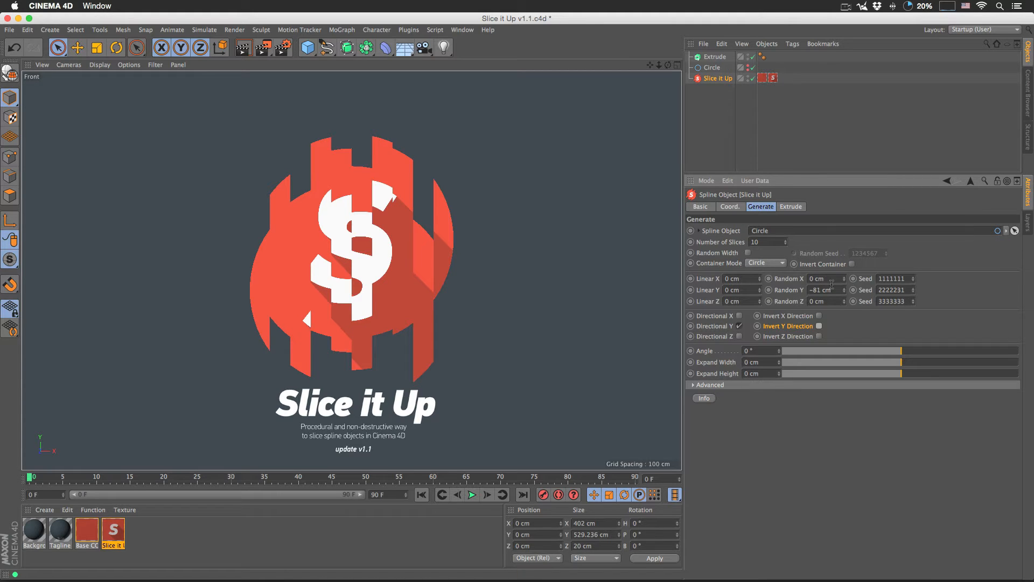
Invert the circular container and reduce Expand Height to -250.2 cm
left_click(851, 263)
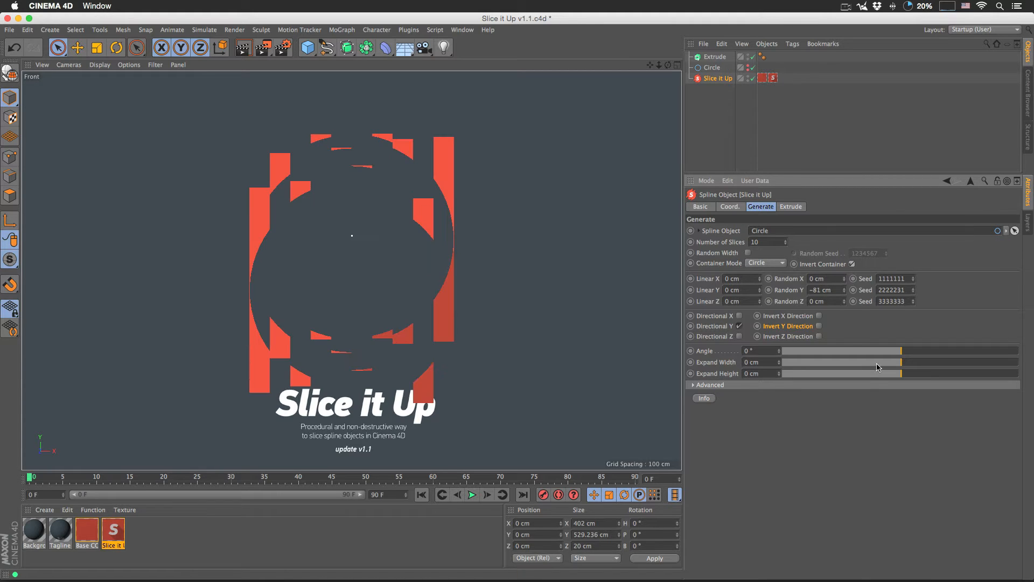
left_click_drag(899, 376, 779, 485)
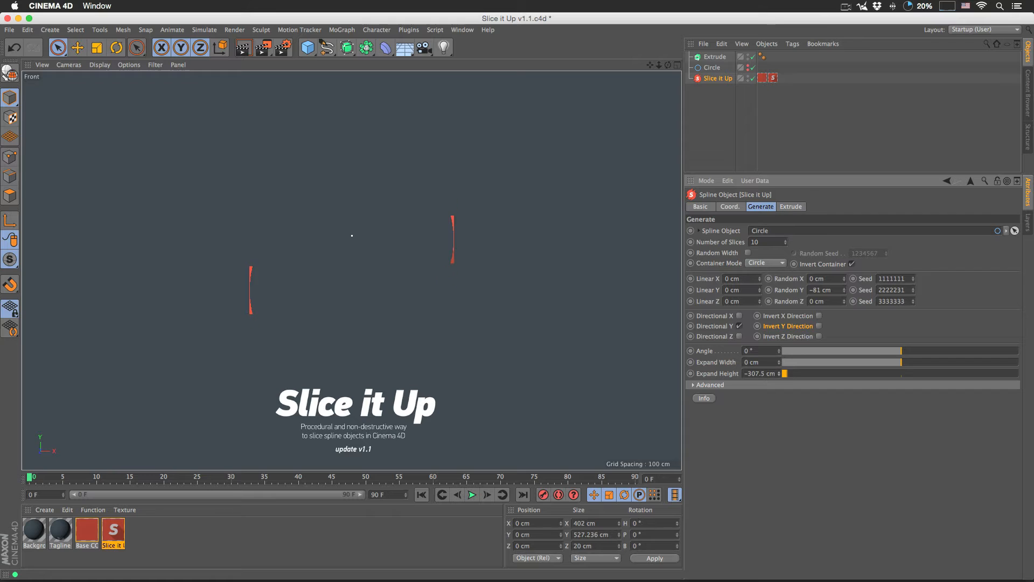
left_click_drag(779, 375, 779, 309)
Turn off Invert Container and reset Expand Height to 0 cm
left_click(852, 263)
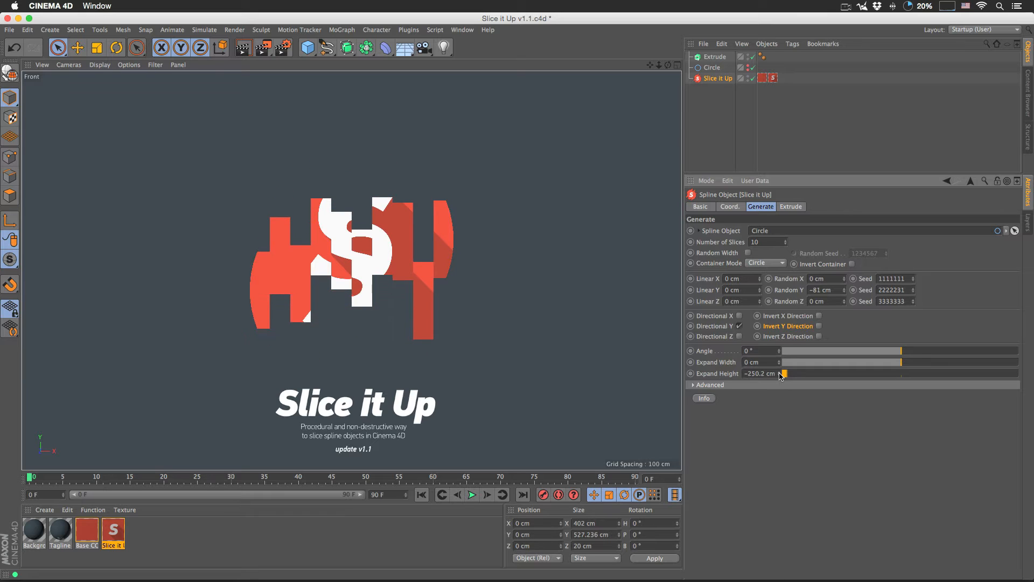
double_click(761, 373)
type("0")
key("Return")
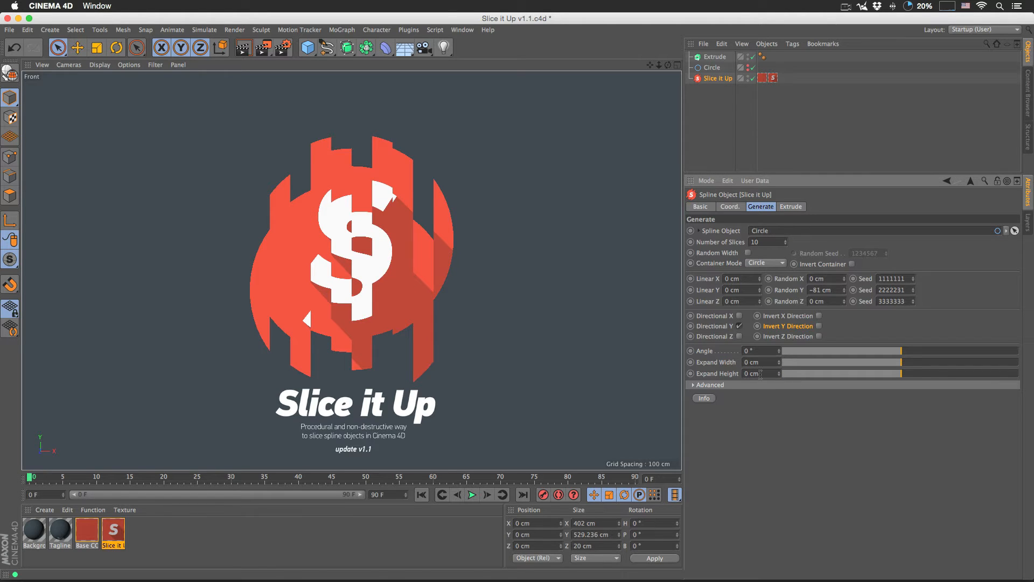
Inspect the sliced logo's depth in the perspective view, return to the front view and reveal the Advanced settings
key("F1")
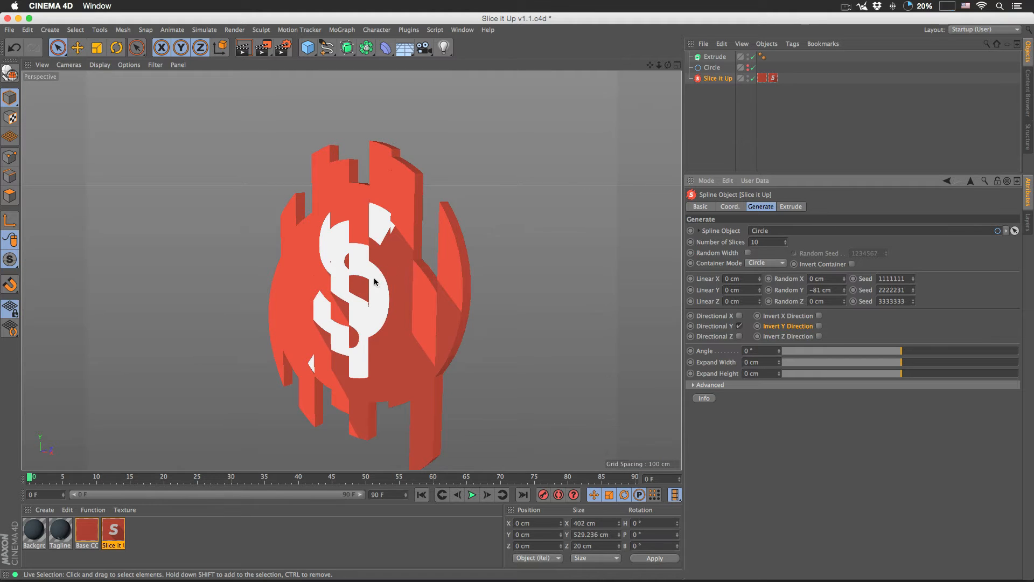
left_click_drag(388, 270, 386, 255, "alt")
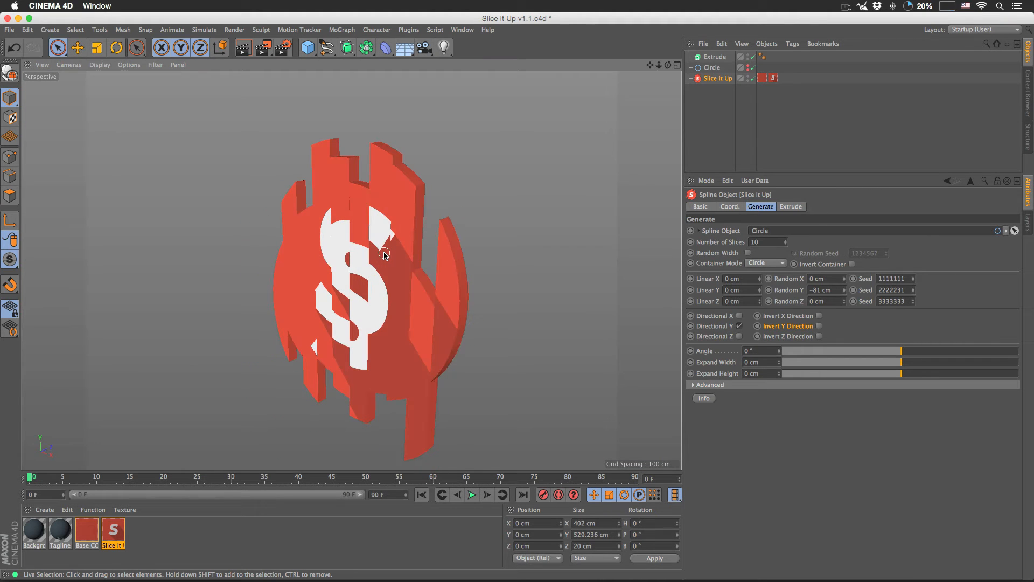
key("F4")
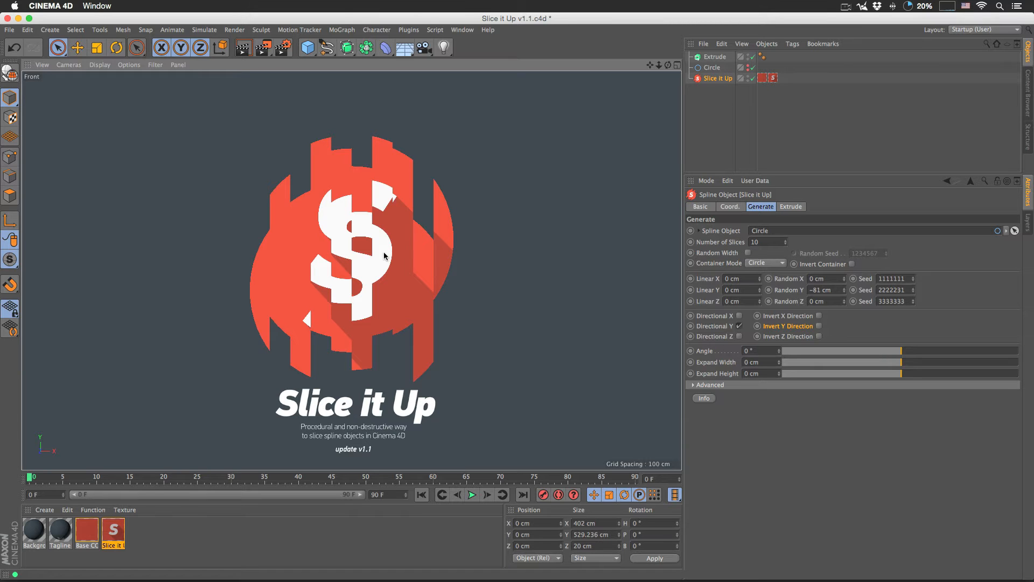
left_click(710, 384)
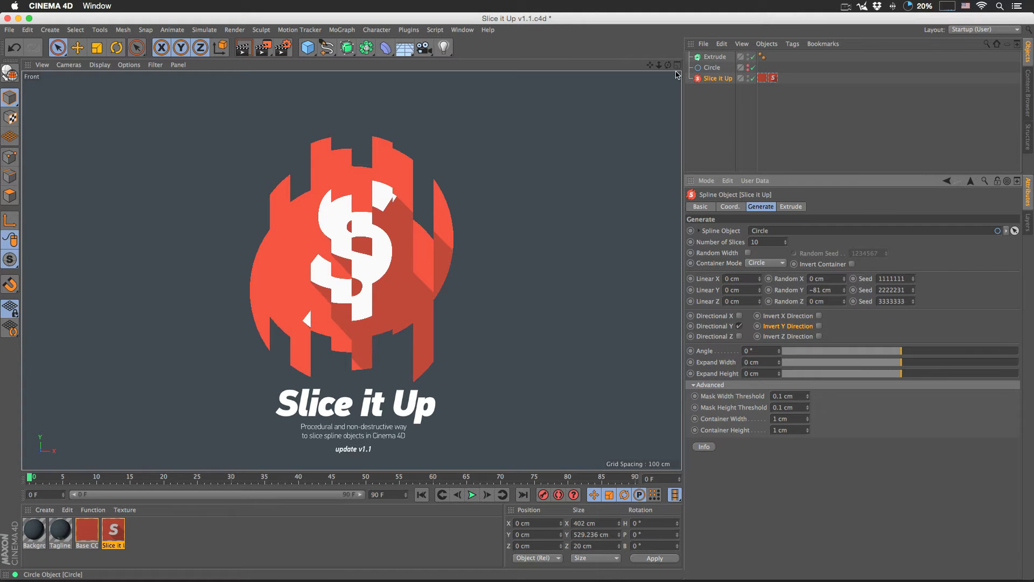
Add a 400 cm rectangle spline, assign it as the Slice it Up spline object and hide the original rectangle
left_click(752, 78)
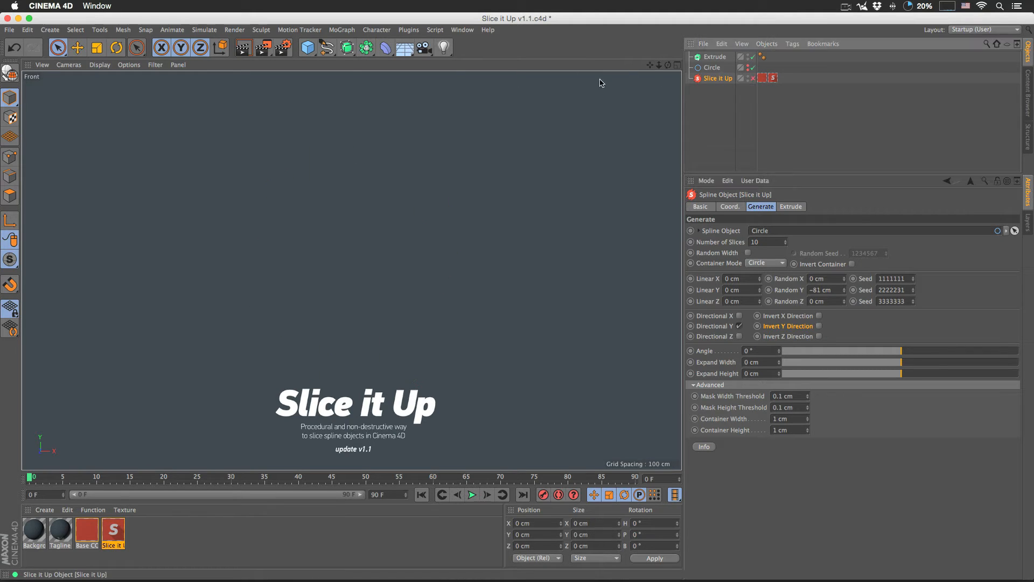
left_click_drag(326, 47, 408, 120)
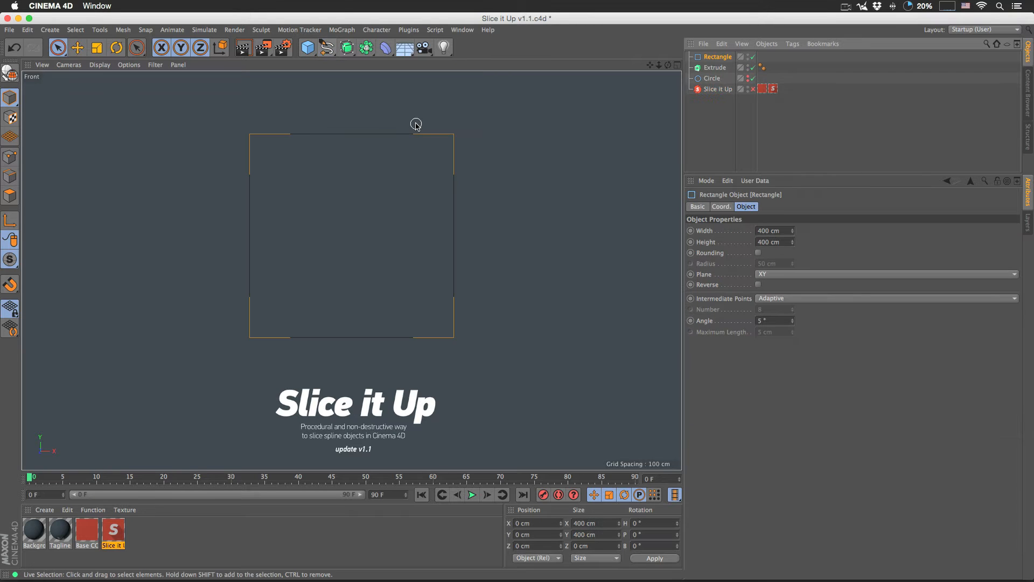
left_click(717, 89)
left_click_drag(718, 56, 765, 231)
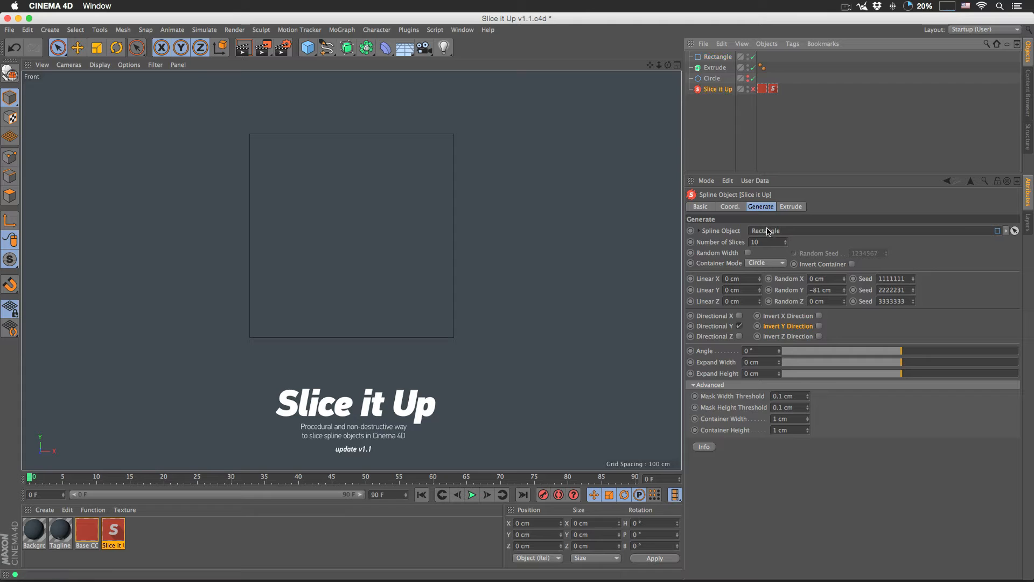
left_click(748, 56)
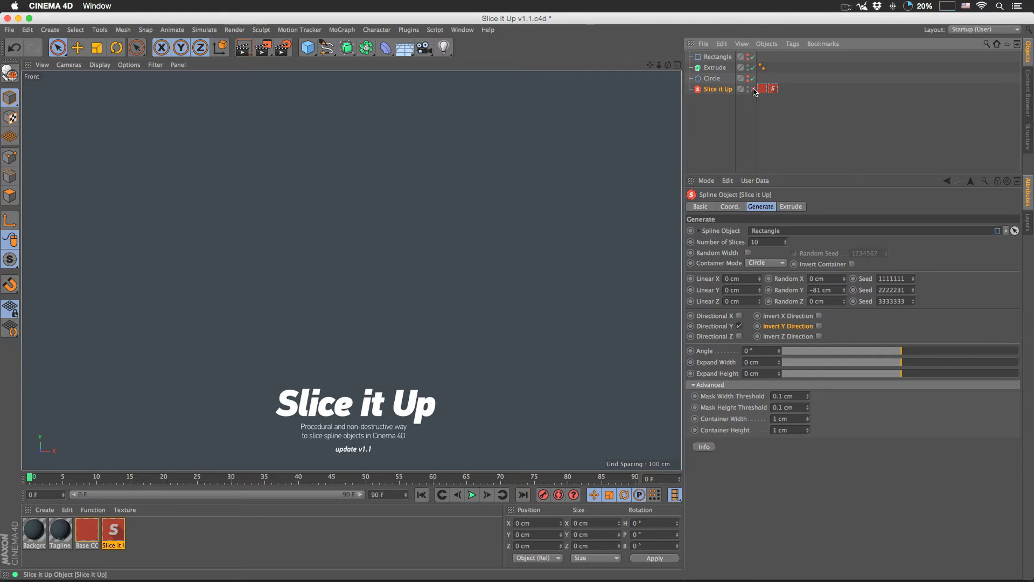
left_click(753, 89)
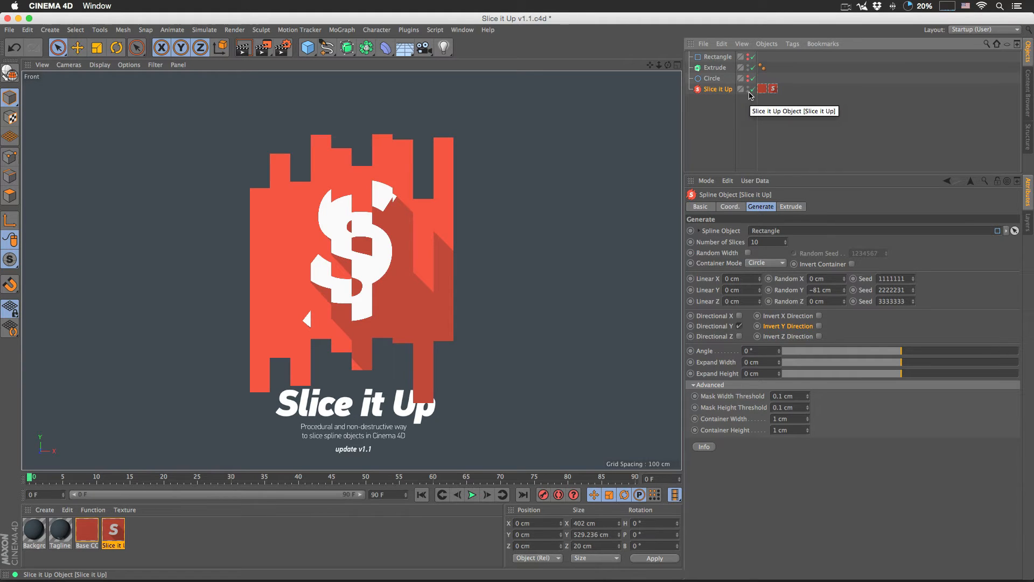
Turn off Generate Mesh for Slice it Up and return to the slicing settings
left_click(791, 206)
left_click(748, 230)
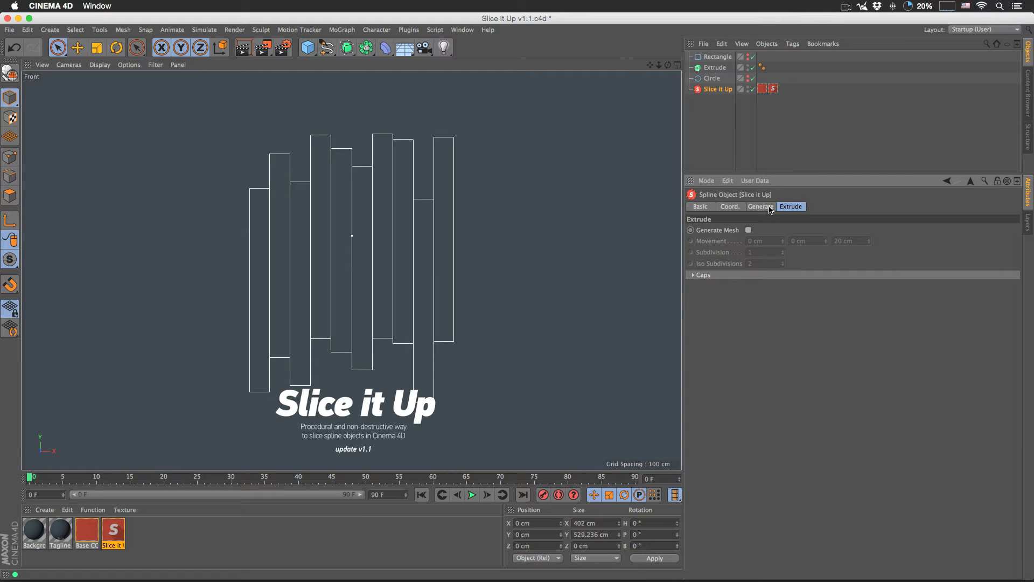
left_click(760, 207)
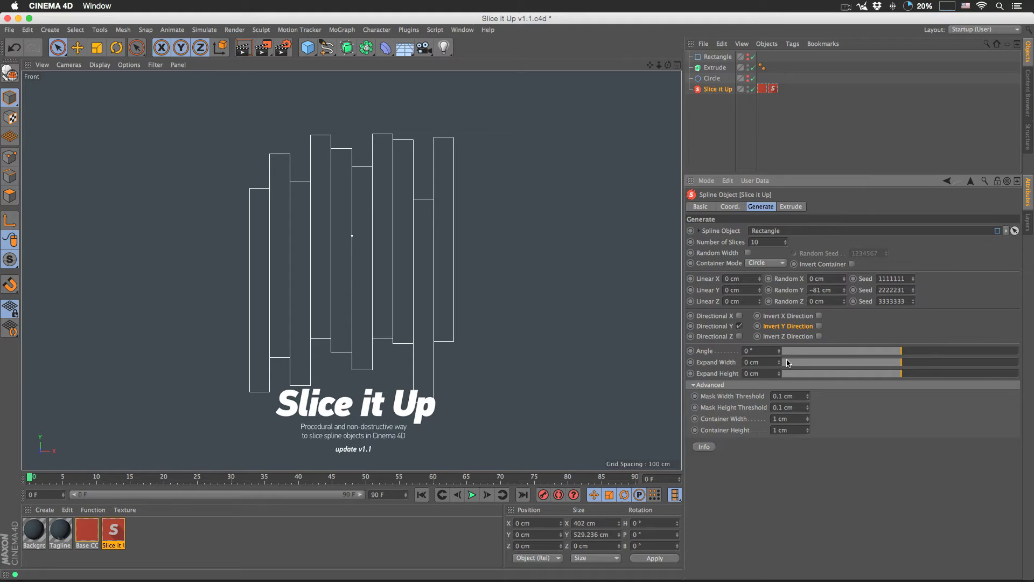
Enable Random Width for the rectangle's slices and set the number of slices to 5
left_click(748, 253)
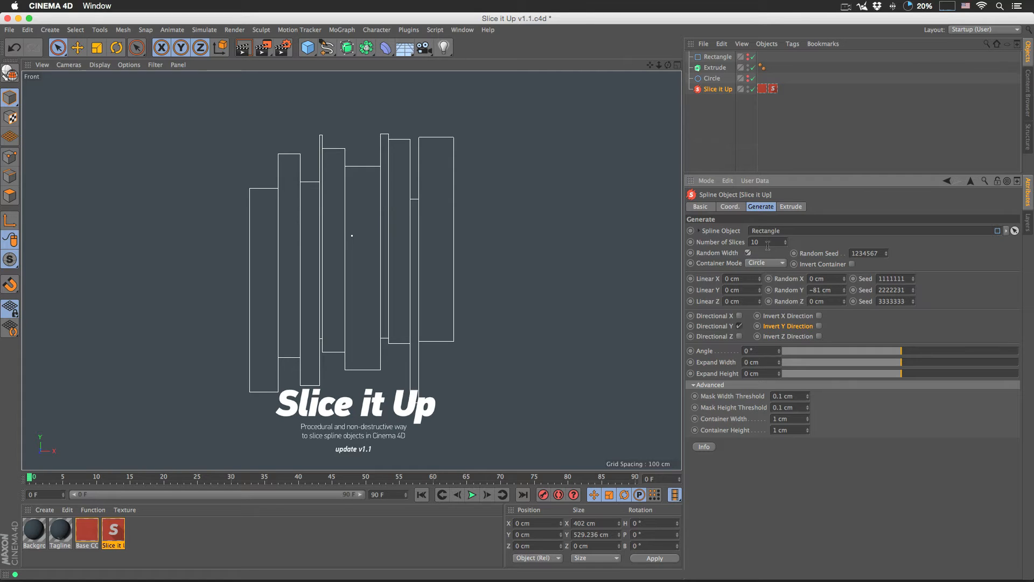
left_click(767, 244)
key("Return")
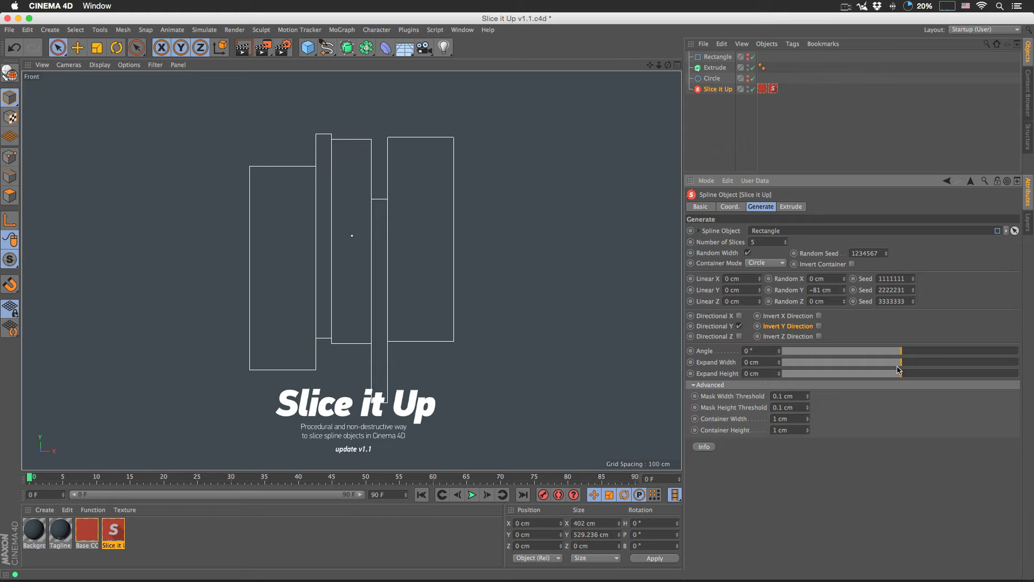
Raise Mask Width Threshold to 0.25 cm while testing an Expand Width of -30.4 cm, and ease Expand Width back to -9.5 cm
left_click_drag(905, 367, 864, 367)
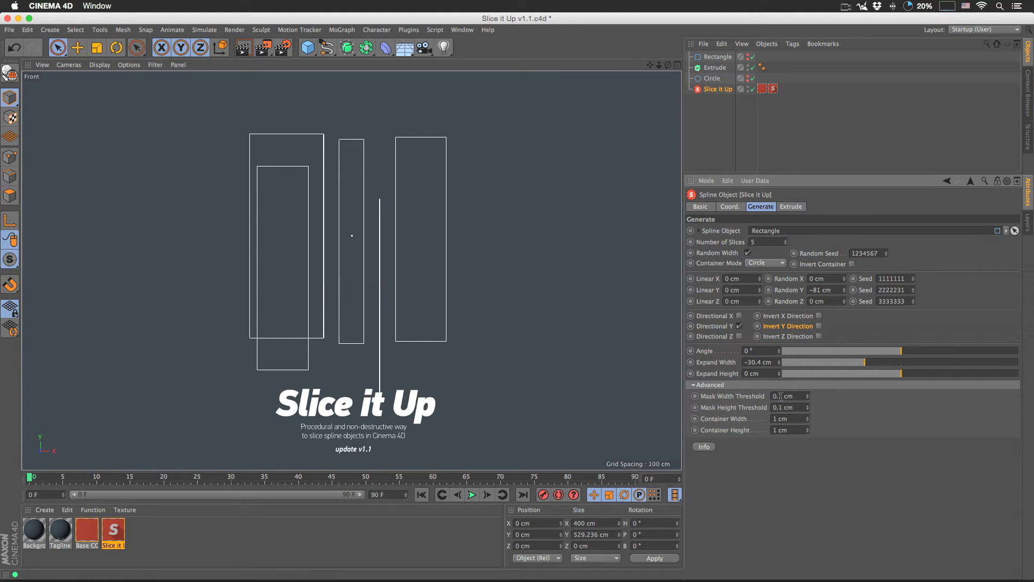
left_click_drag(781, 397, 795, 399)
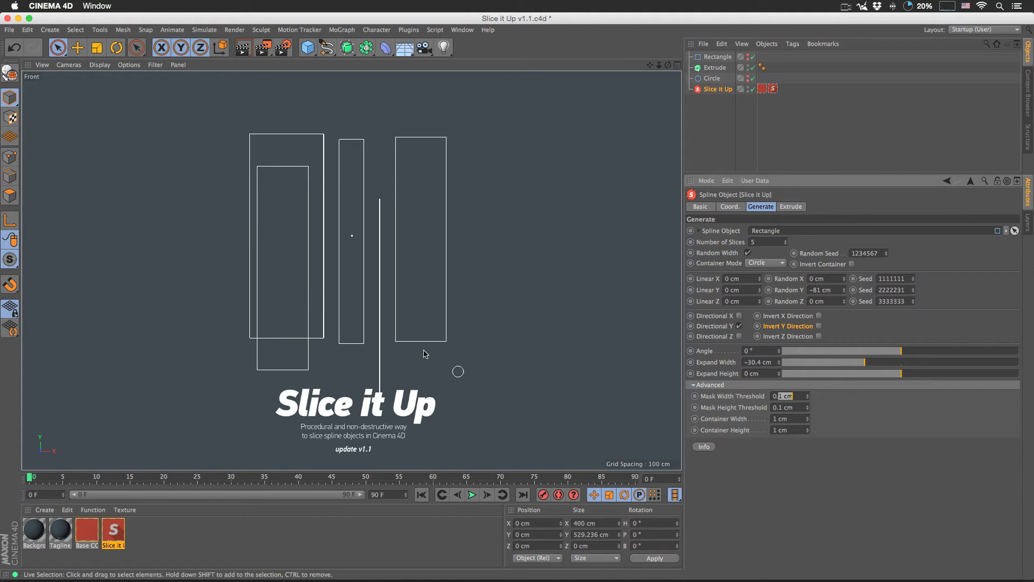
type("12")
key("Return")
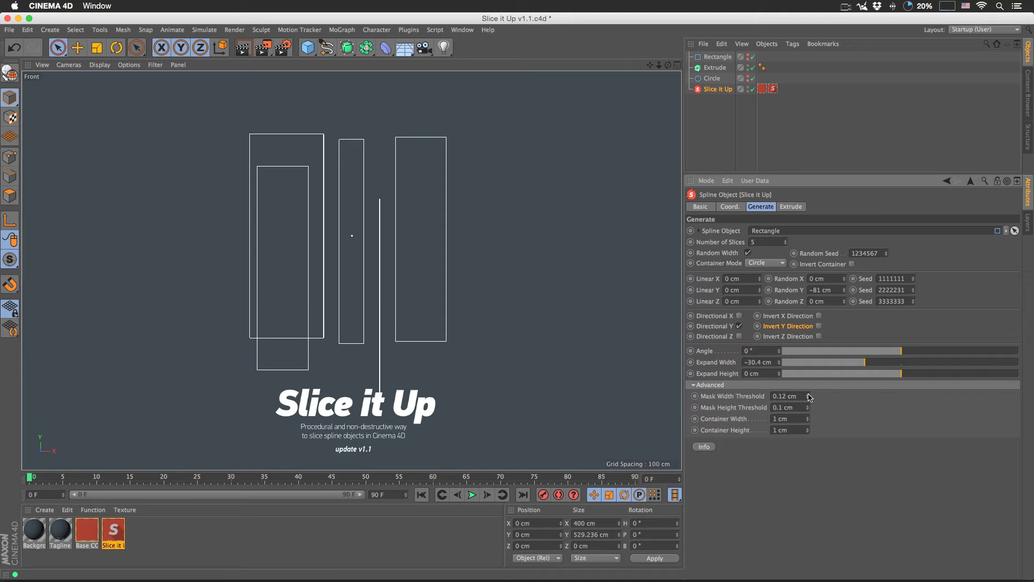
left_click_drag(809, 396, 808, 397)
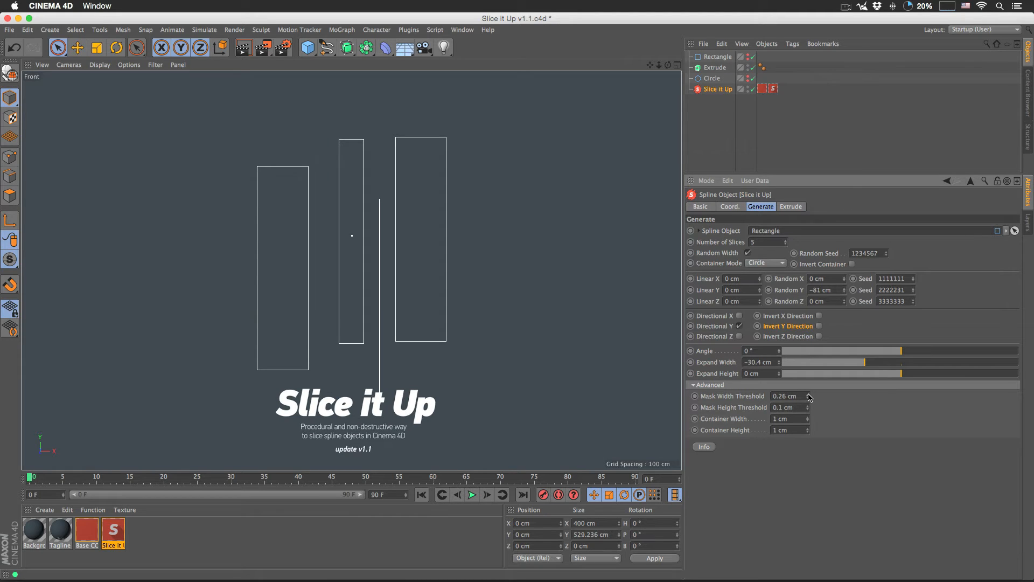
left_click(807, 399)
left_click(808, 396)
left_click_drag(865, 364, 891, 367)
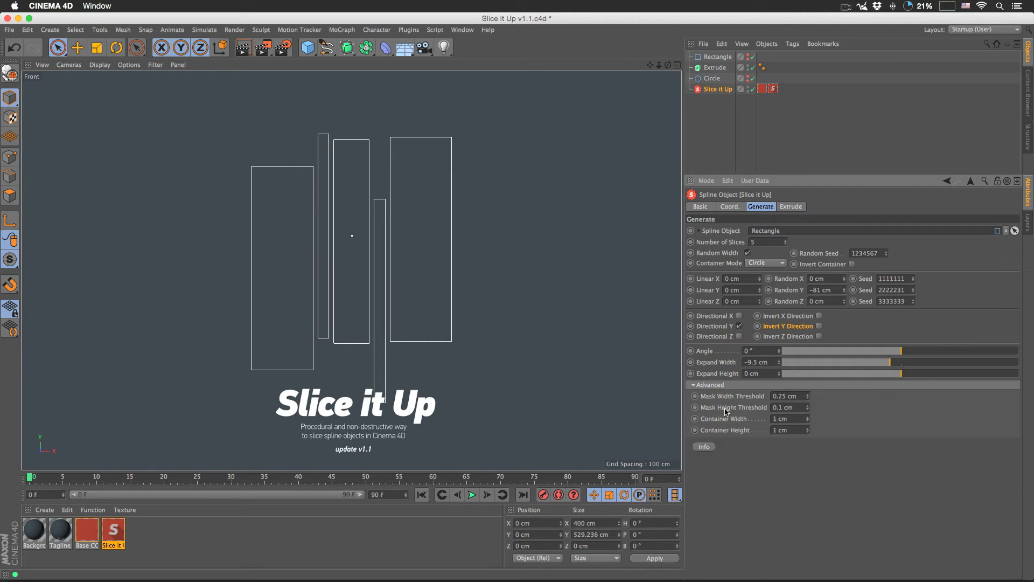
Reduce Expand Height to -401.3 cm and adjust Mask Height Threshold to 0.48 cm
left_click_drag(870, 375, 784, 369)
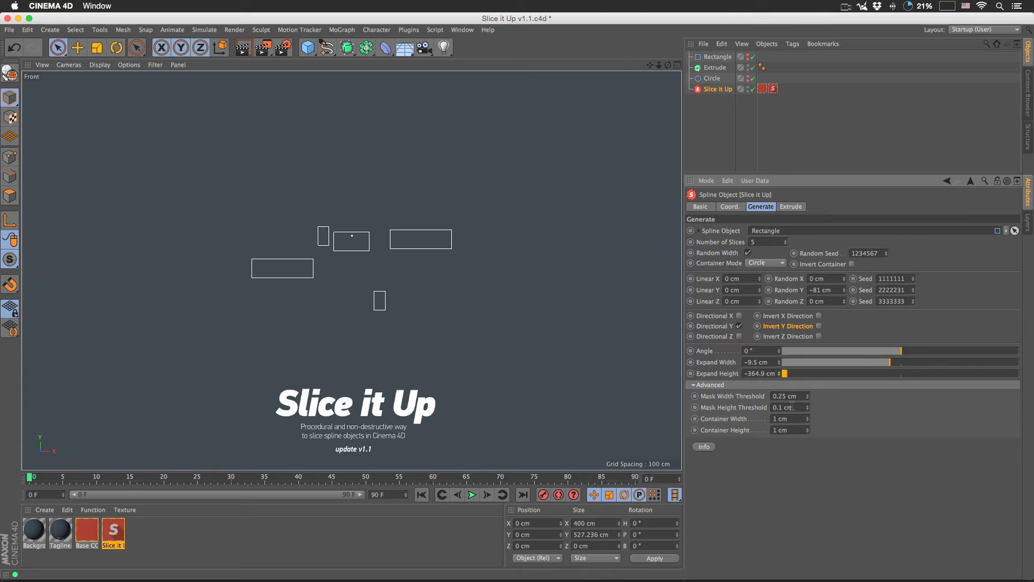
left_click_drag(797, 407, 712, 410)
type("1")
mouse_move(782, 375)
left_mouse_down()
mouse_move(766, 375)
mouse_move(779, 374)
left_mouse_up()
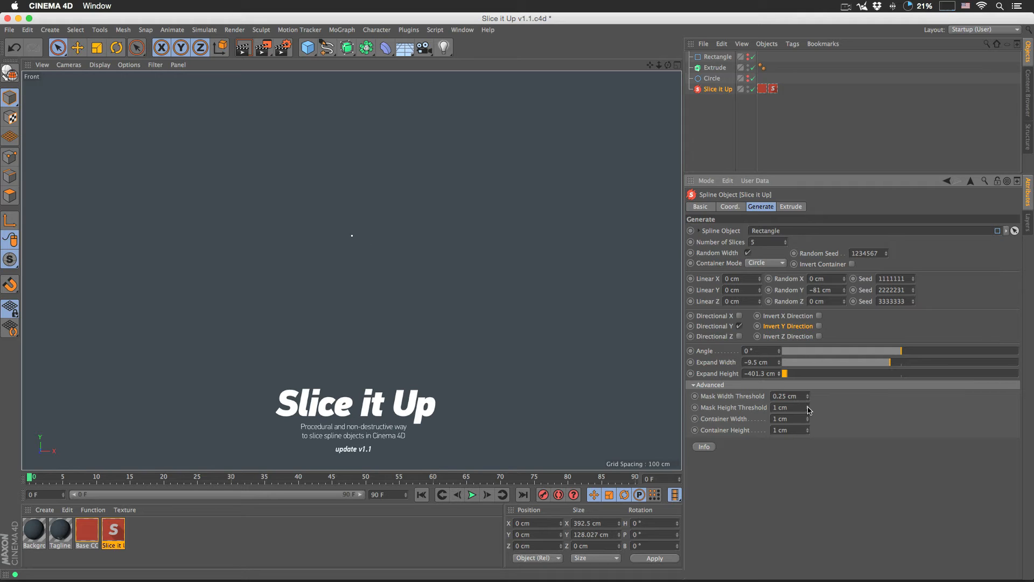
left_click_drag(808, 409, 808, 405)
Reset Random Y, Expand Width and Expand Height to 0 cm
double_click(831, 291)
type("0")
key("Return")
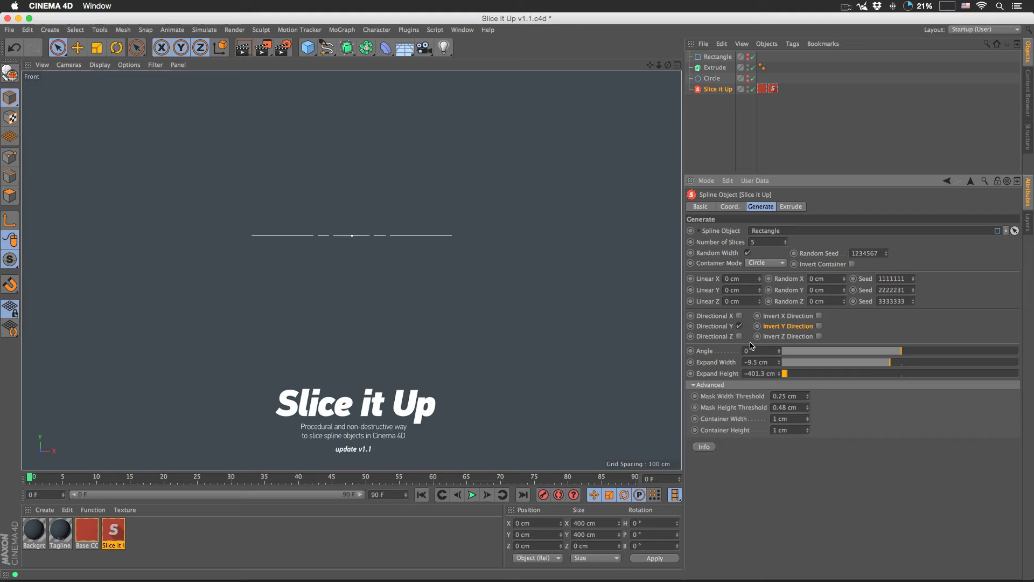
double_click(763, 362)
type("0")
key("Tab")
type("0")
key("Return")
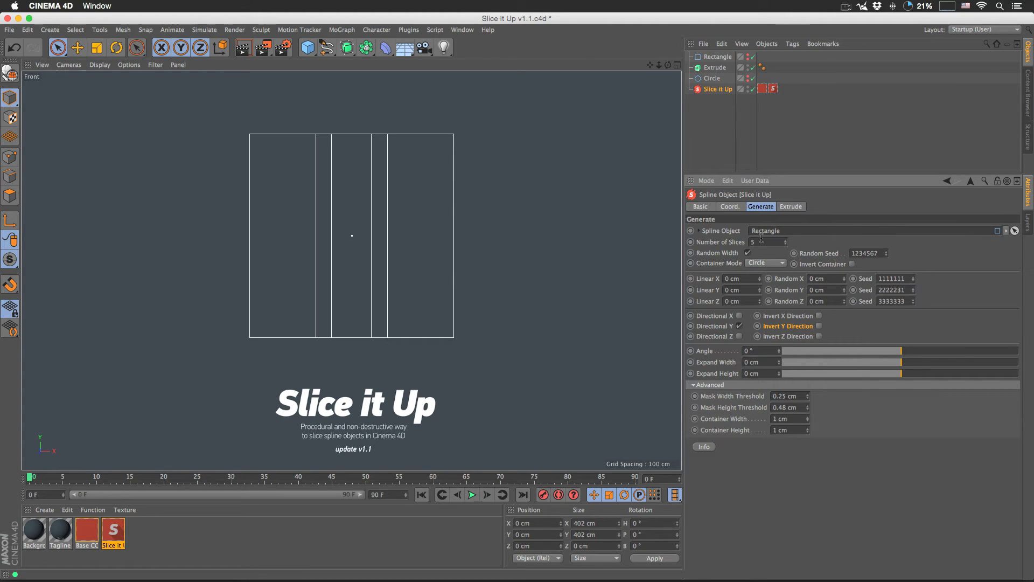
Turn off Random Width and set the number of slices to 2
left_click(748, 253)
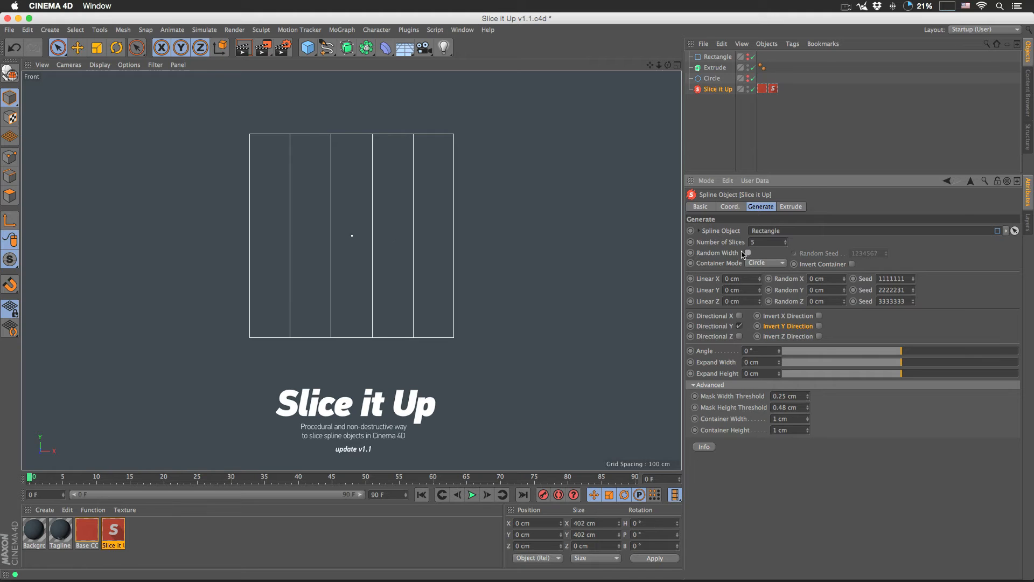
type("2")
key("Return")
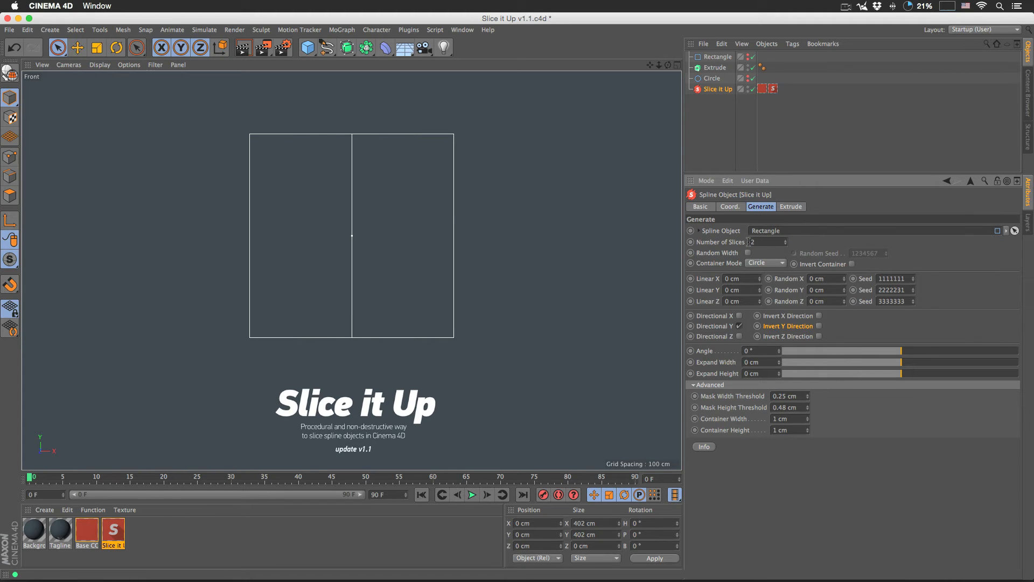
Invert the container of the two-slice rectangle and examine its upper corner outline
left_click(852, 264)
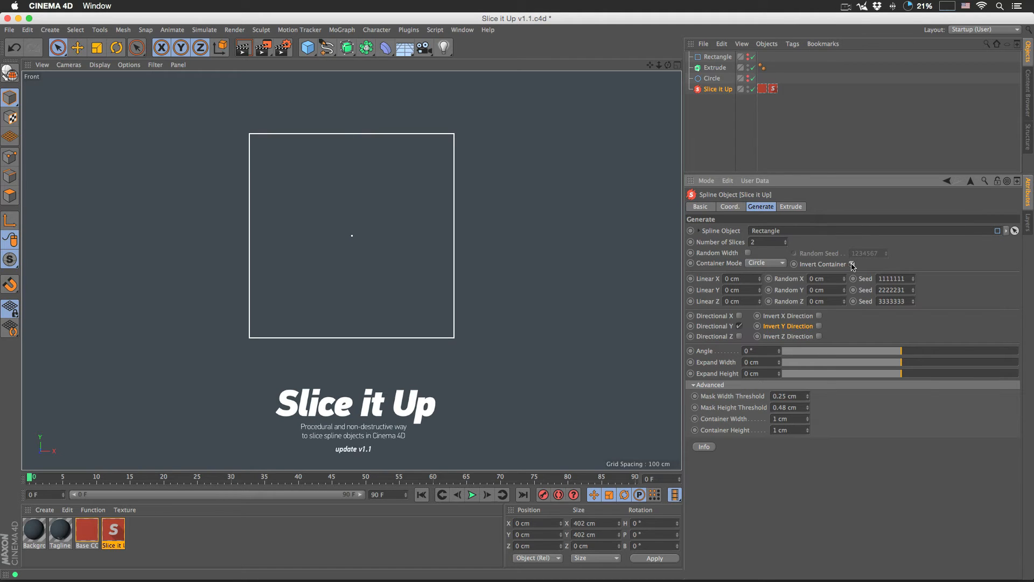
left_click_drag(649, 65, 645, 111)
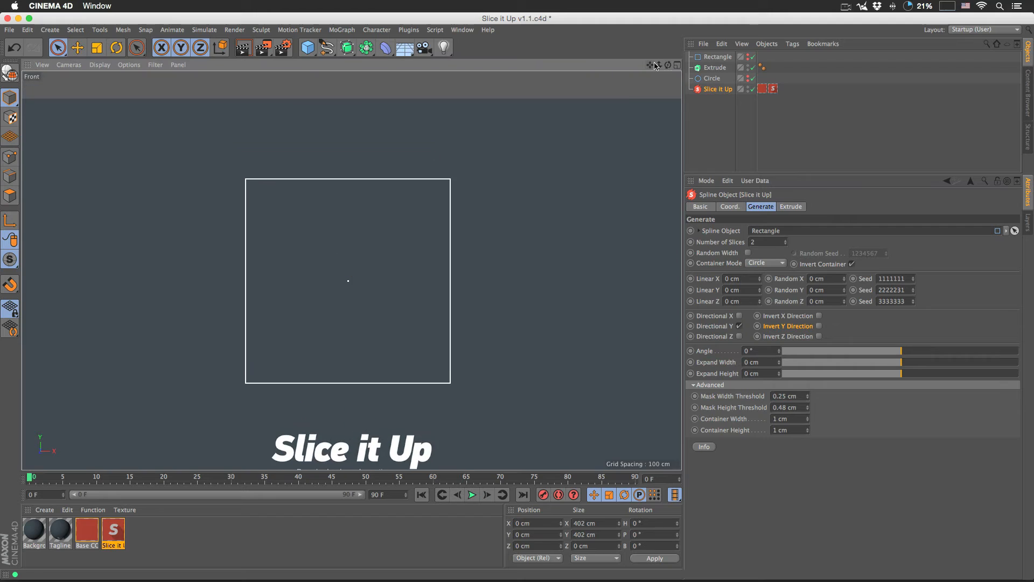
left_click_drag(659, 65, 376, 169)
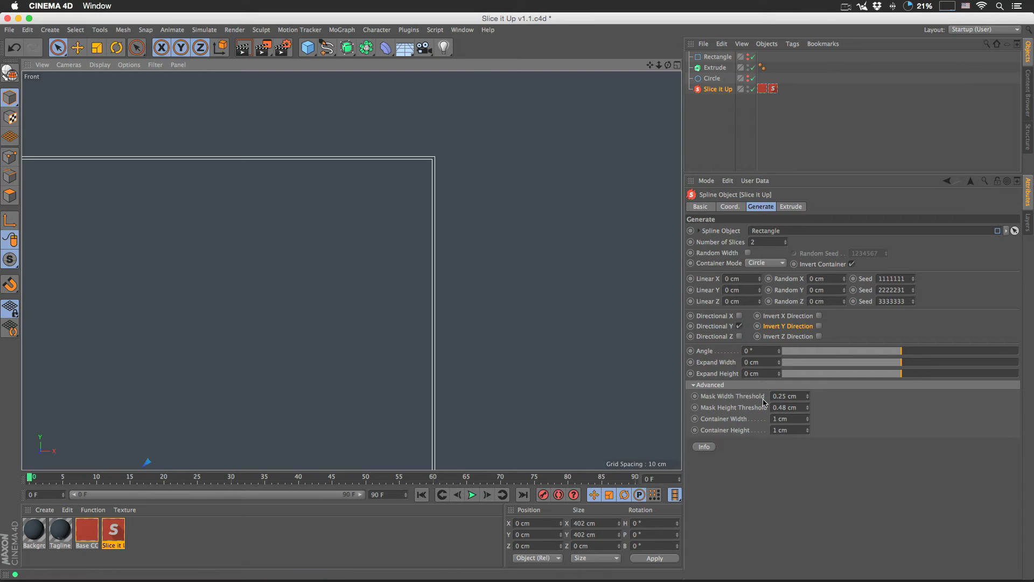
Set the inverted container's Container Width to 0 cm and examine the rectangle's outline
left_click_drag(791, 419, 735, 419)
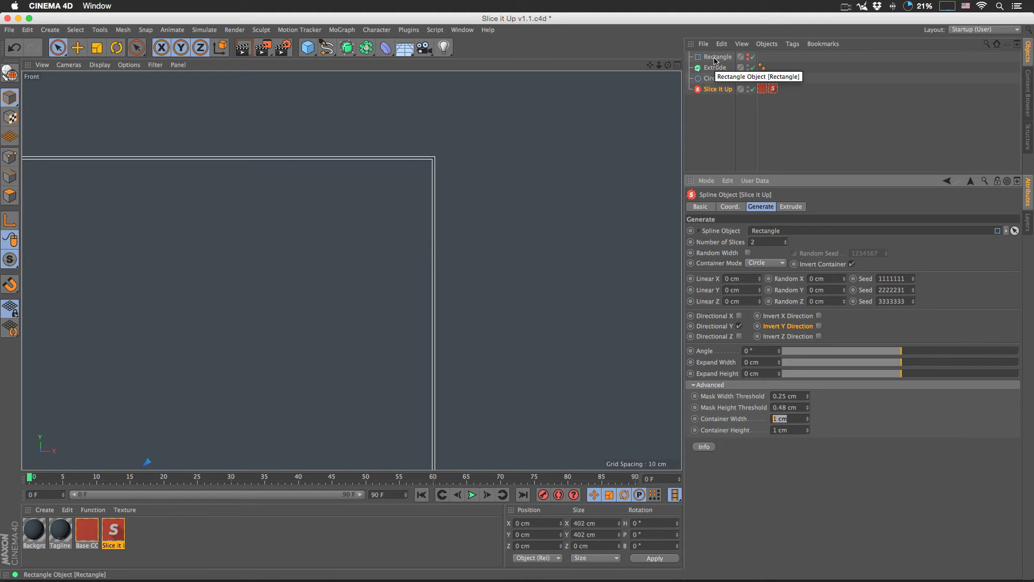
key("Return")
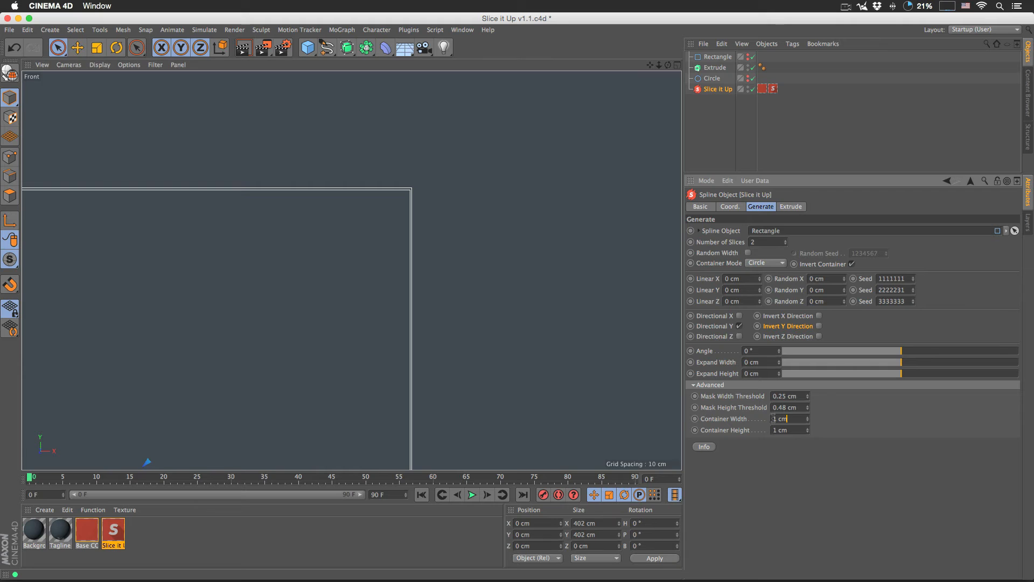
left_click_drag(807, 418, 683, 416)
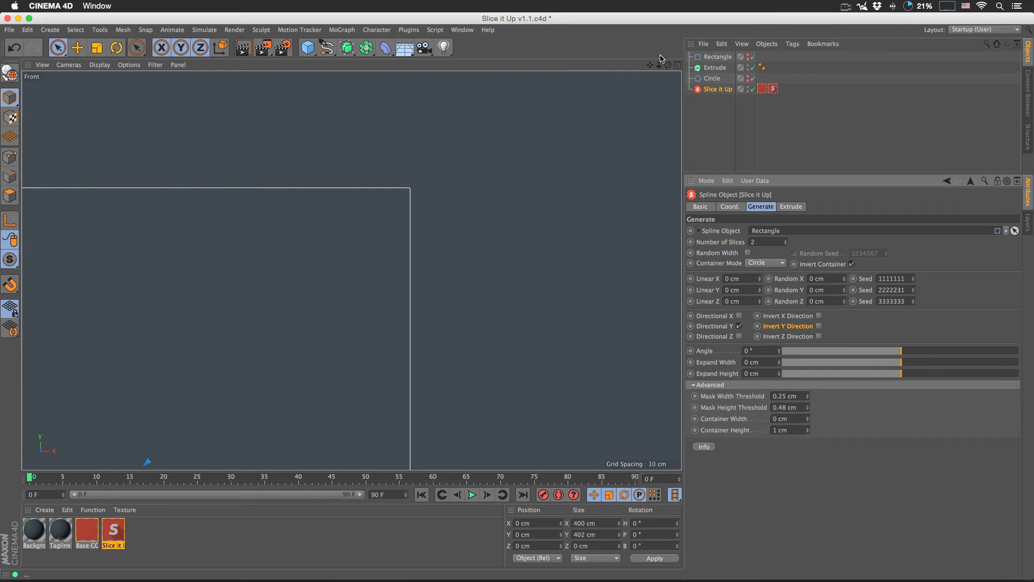
scroll(352, 271, "down", 3)
scroll(351, 271, "up", 1)
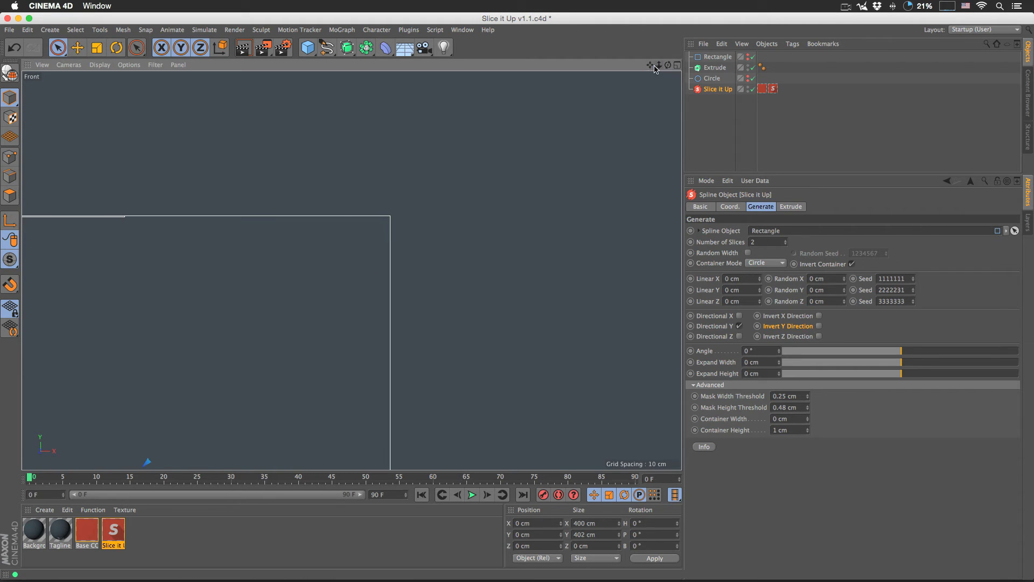
left_click_drag(650, 65, 350, 270)
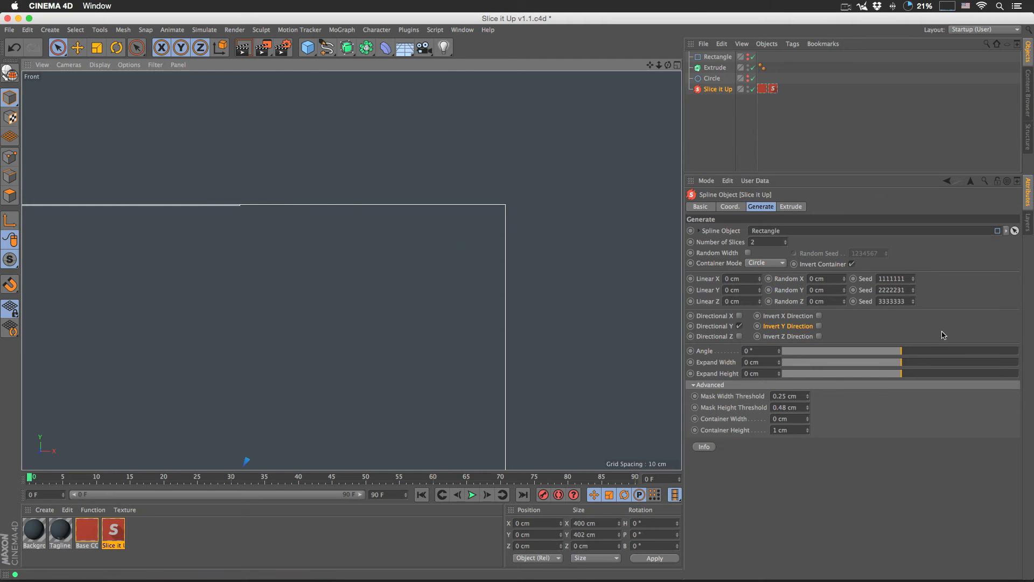
Offset the slices with a Random Y of 32 cm and set Container Width to 1 cm
left_click_drag(844, 289, 661, 113)
mouse_move(658, 65)
left_mouse_down()
mouse_move(544, 64)
mouse_move(644, 65)
left_mouse_up()
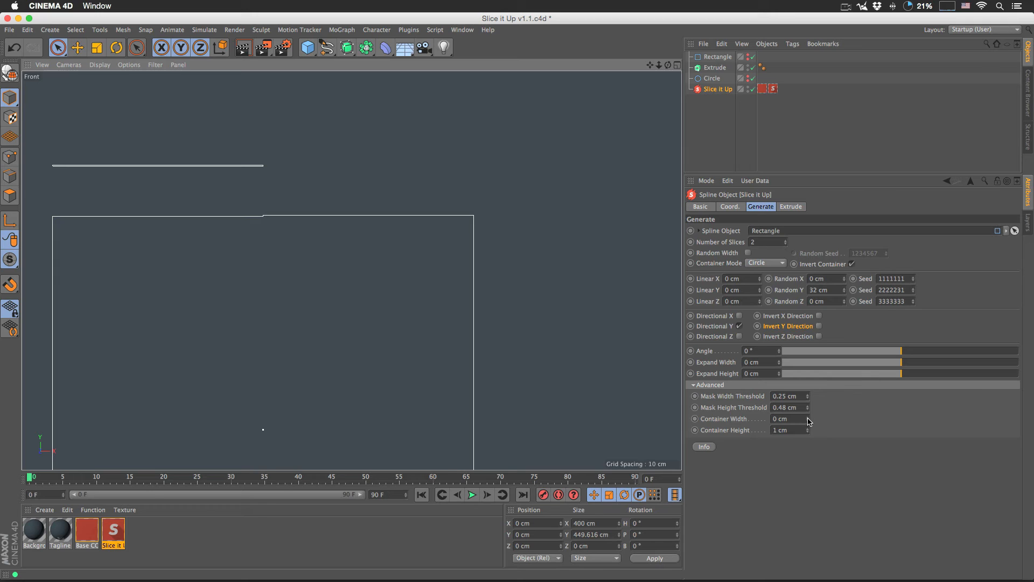
left_click_drag(807, 421, 808, 411)
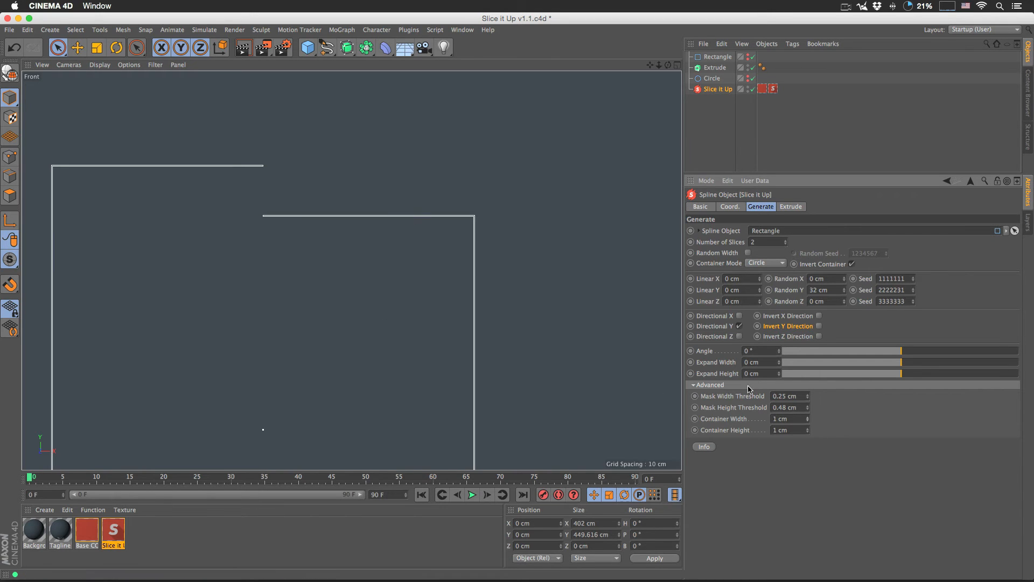
Set Mask Height Threshold to 0 cm
left_click(780, 407)
type("0")
key("Return")
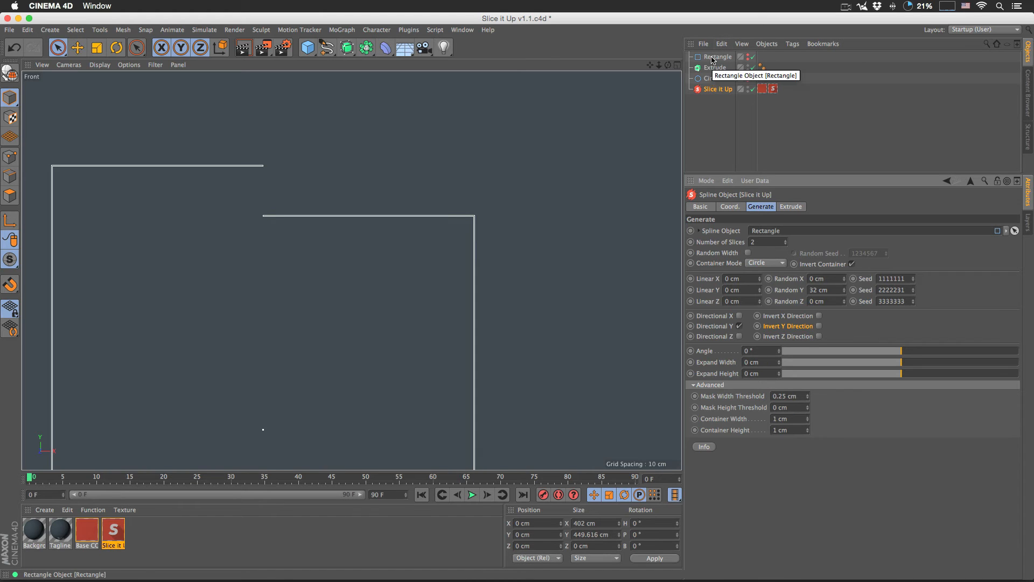
Try a Container Width of 0 cm on the inverted container and restore it to 1 cm
left_click(782, 418)
type("0")
key("Return")
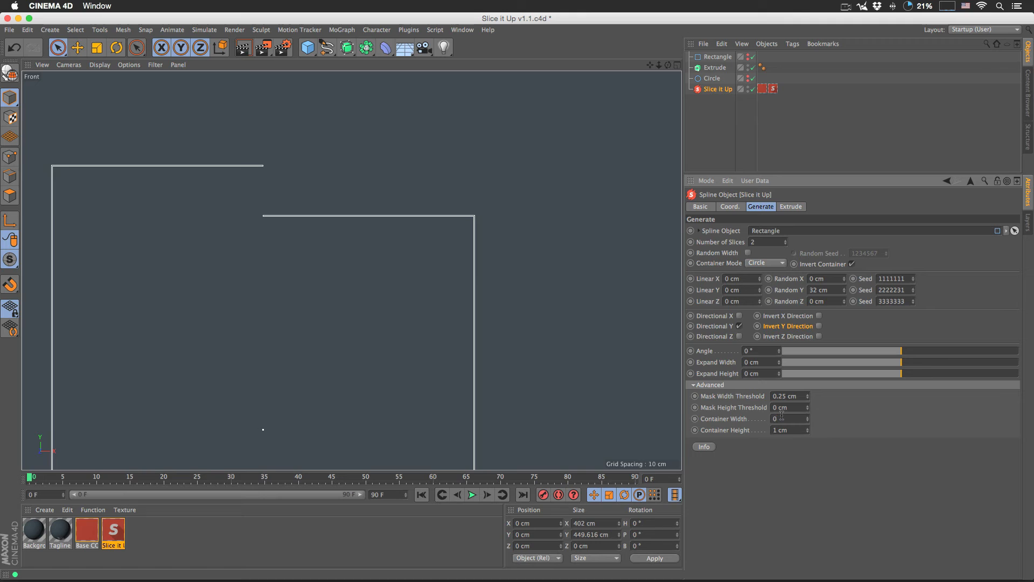
left_click(782, 419)
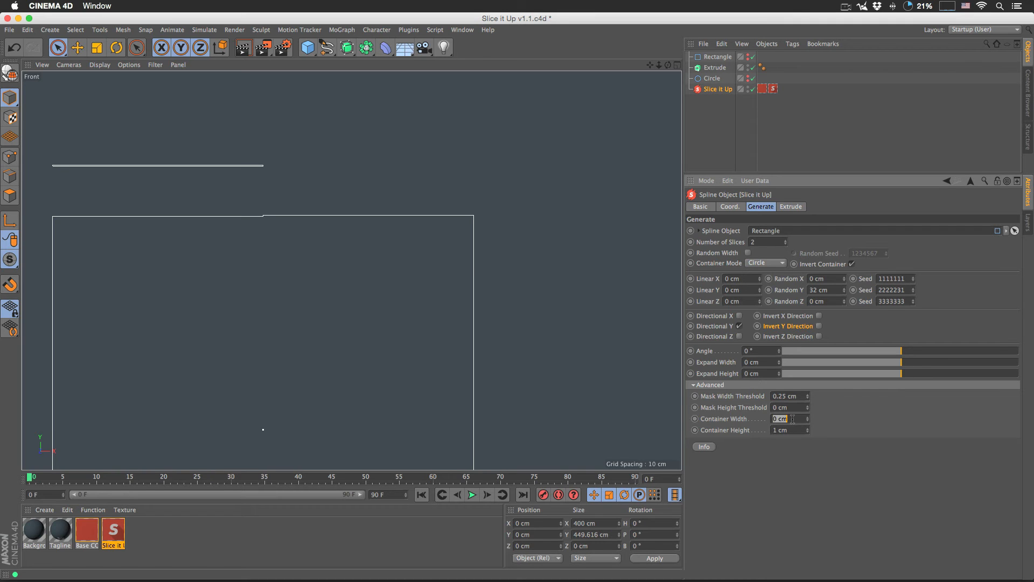
type("1")
key("Return")
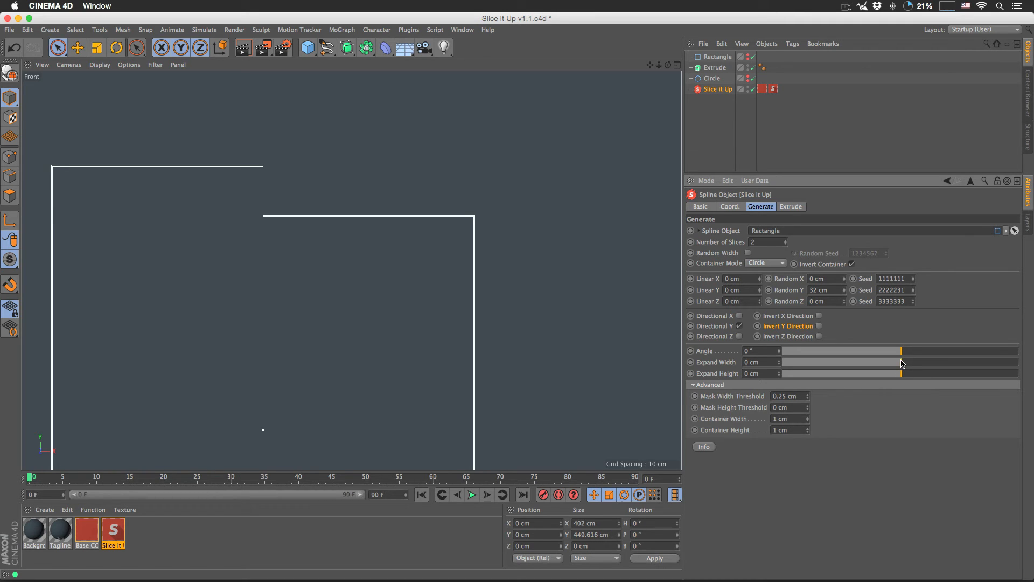
Narrow the rectangle's slices with an Expand Width of -2 cm
left_click(901, 362)
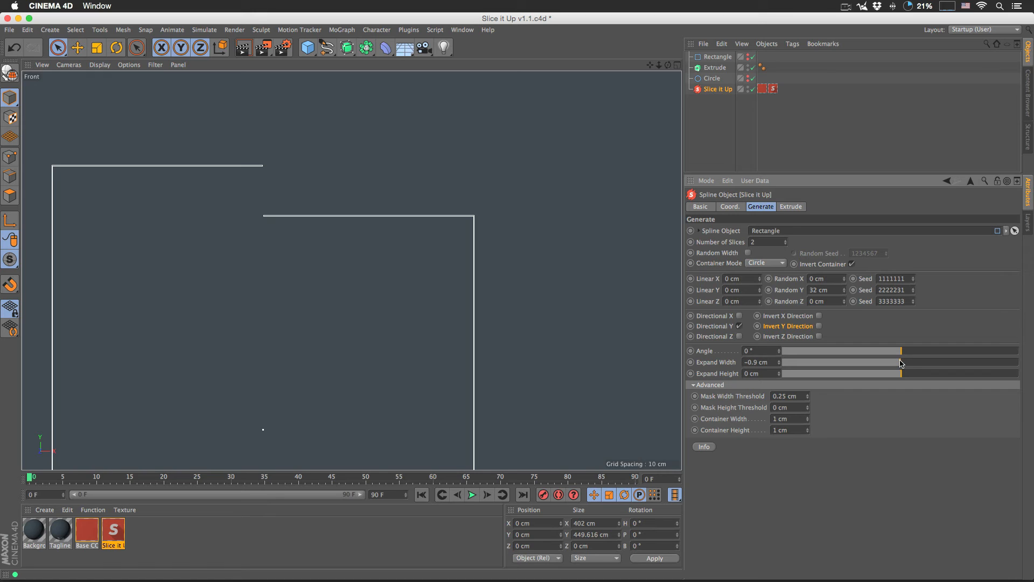
left_click_drag(901, 364, 827, 368)
double_click(748, 363)
type("-2")
key("Return")
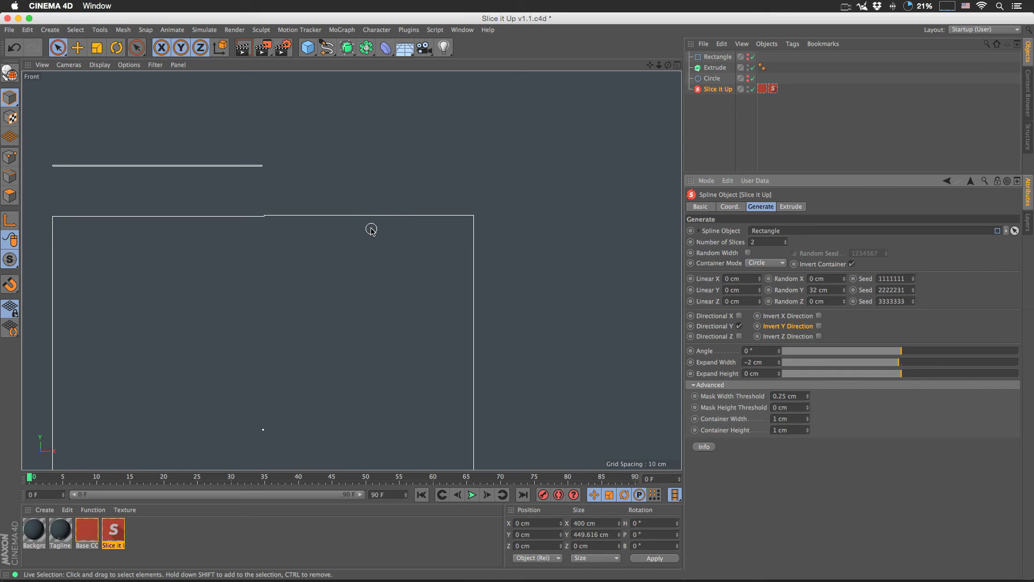
Set the inverted container's Container Width to 0 cm
double_click(774, 419)
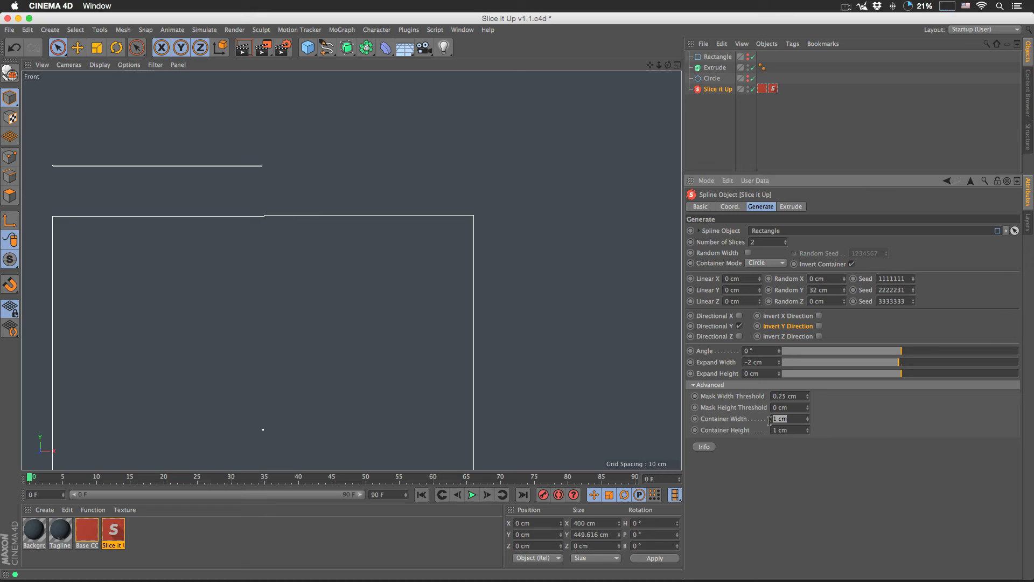
type("0")
key("Return")
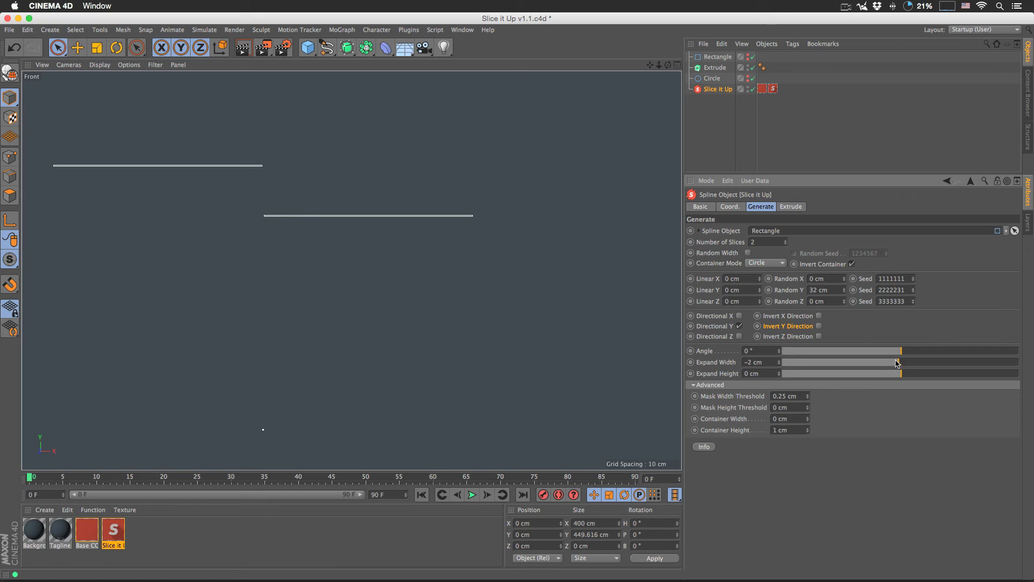
Try an Expand Width of about -9 cm on the slices and reset it to 0 cm
mouse_move(899, 363)
left_mouse_down()
mouse_move(859, 367)
mouse_move(889, 368)
left_mouse_up()
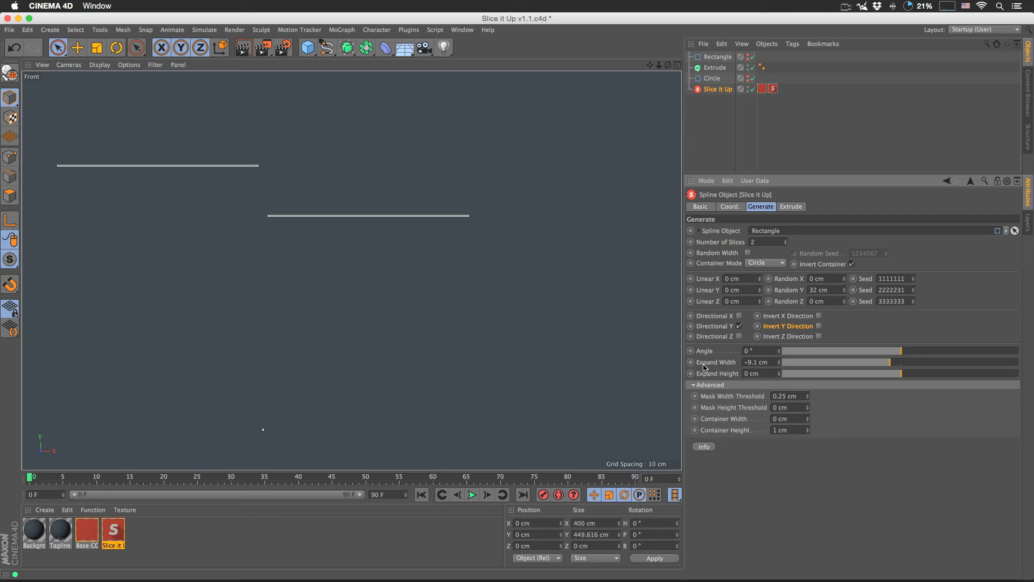
double_click(752, 362)
type("0")
key("Return")
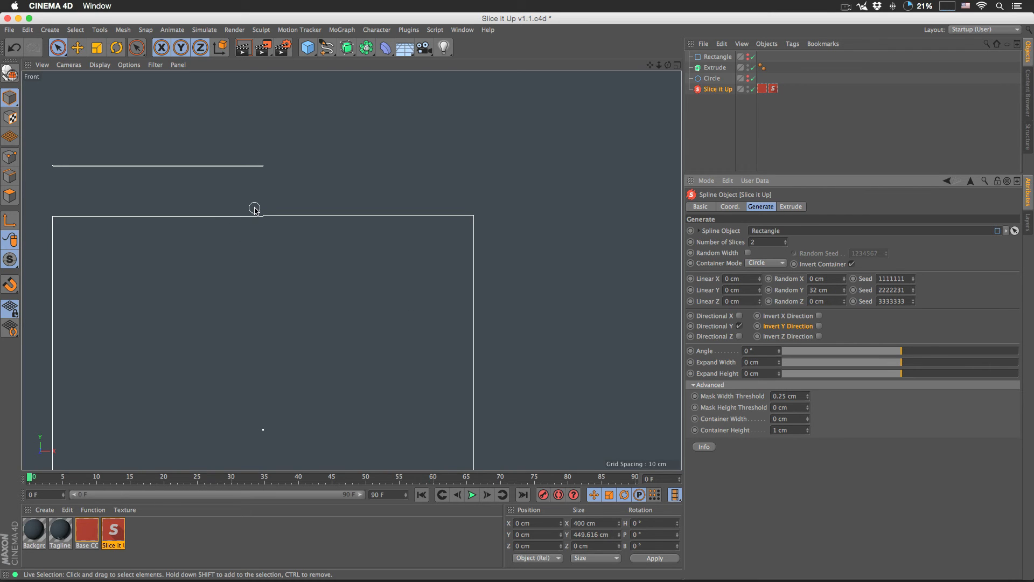
left_click_drag(788, 421, 765, 420)
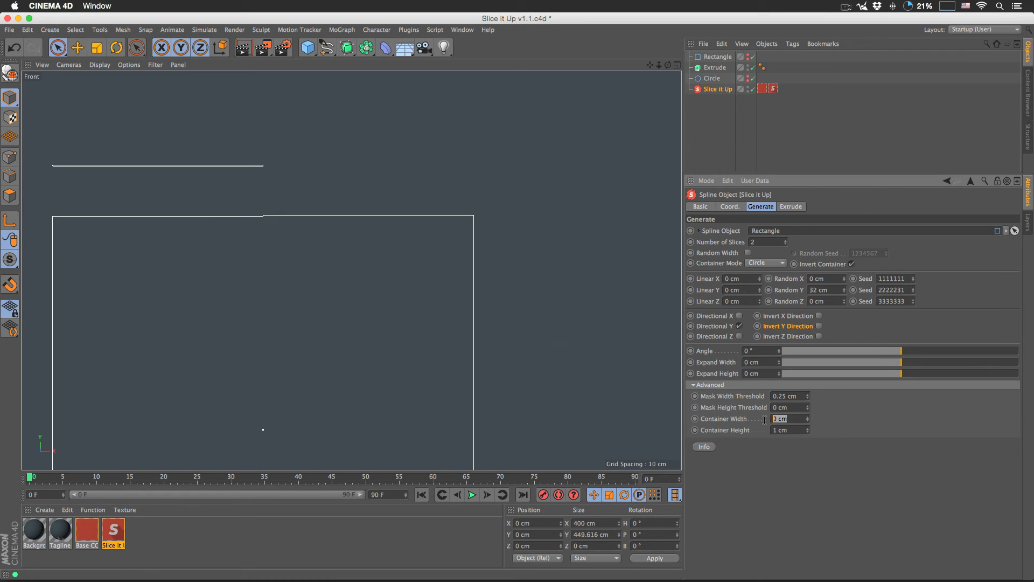
left_click_drag(901, 361, 1001, 364)
left_click(787, 419)
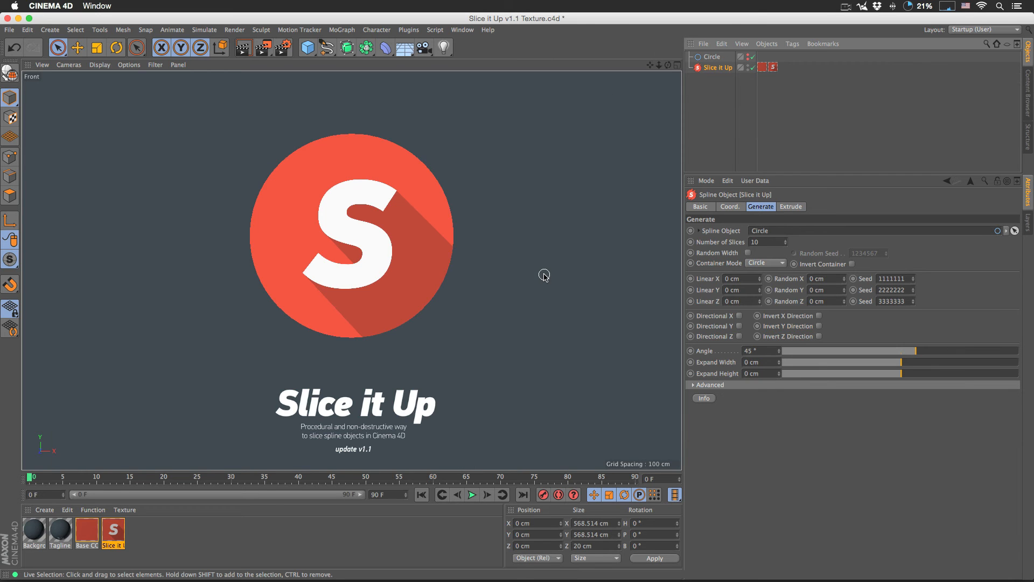
Examine the S logo's texture tag, try a Linear Y offset on the Slice it Up object, and undo it
left_click(773, 67)
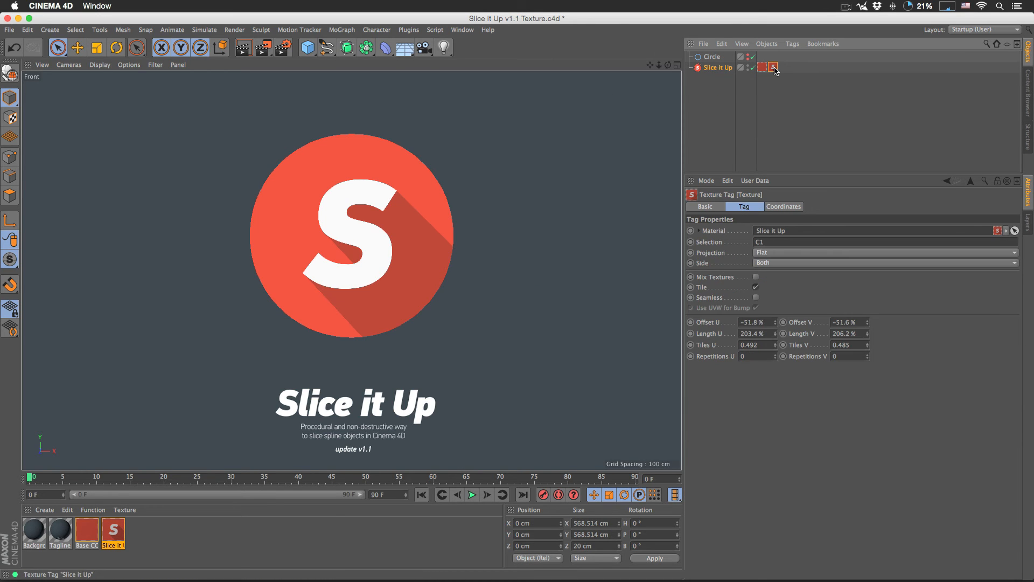
left_click(728, 68)
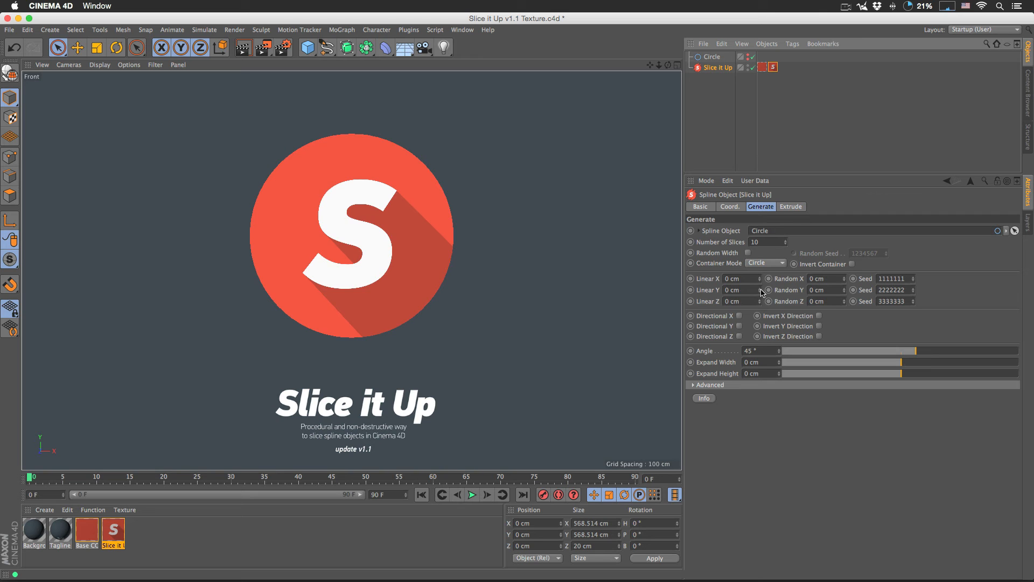
left_click_drag(762, 293, 761, 286)
key("ctrl+z")
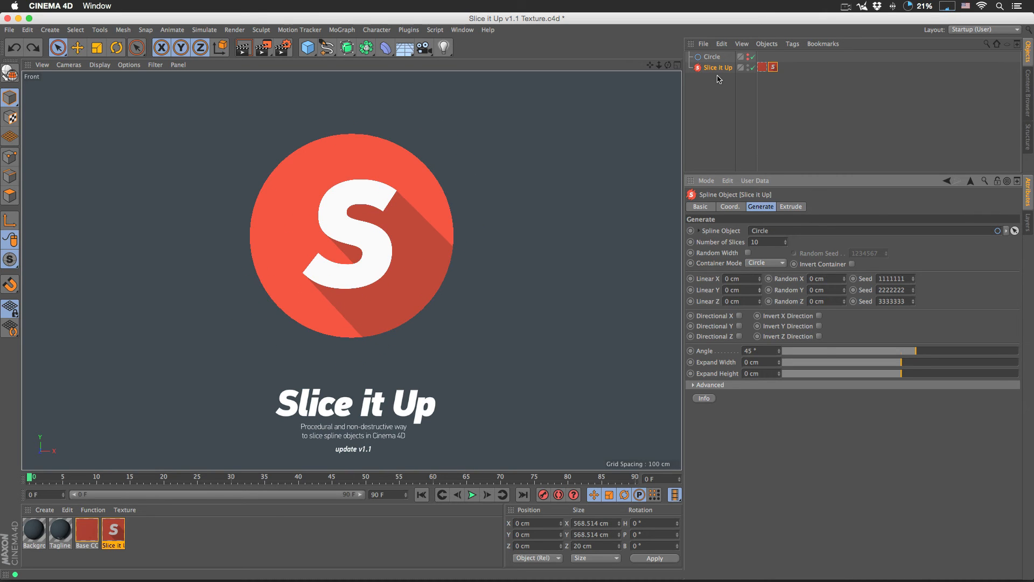
Delete the existing Circle and Slice it Up objects and add a new Circle spline
left_click_drag(717, 100, 704, 36)
key("Delete")
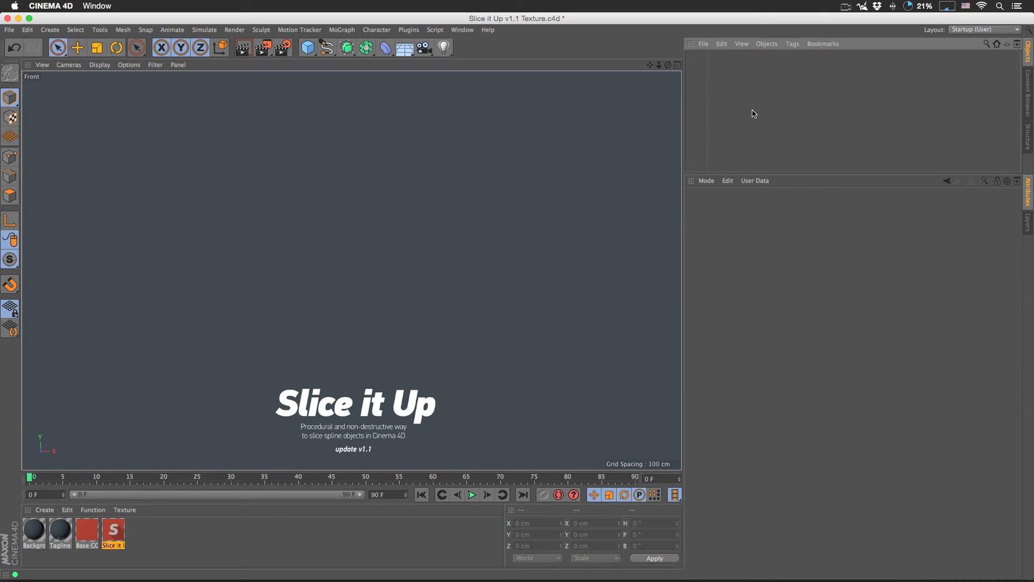
left_click_drag(326, 52, 436, 103)
Add a Slice it Up object and assign the Circle as its Spline Object
left_click(415, 31)
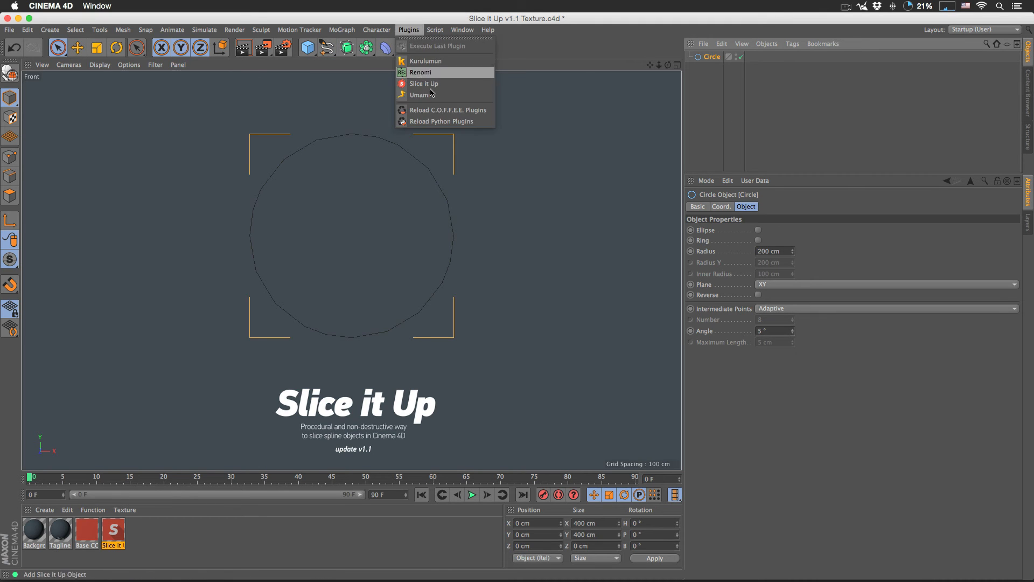
left_click(445, 85)
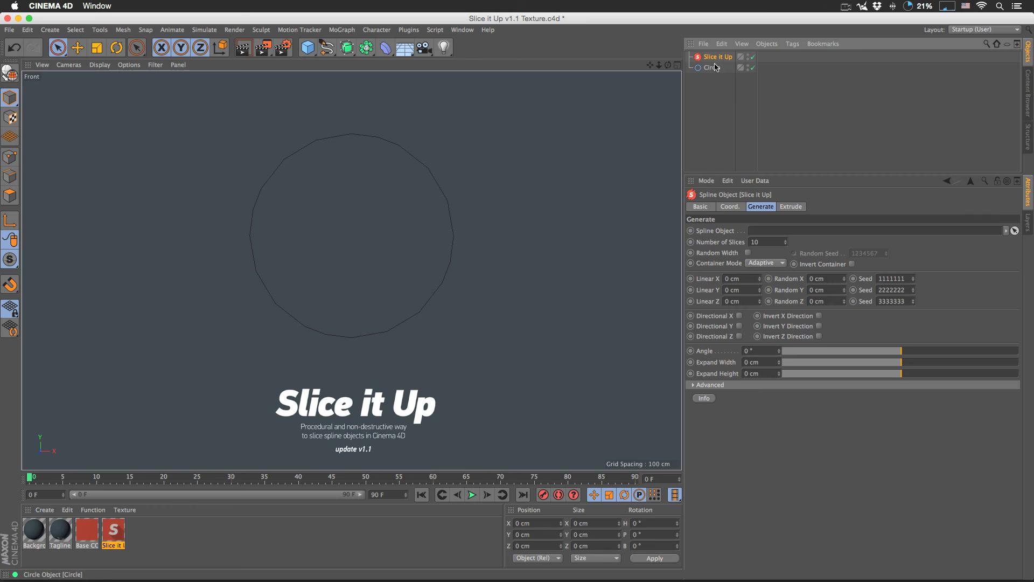
left_click_drag(716, 57, 757, 232)
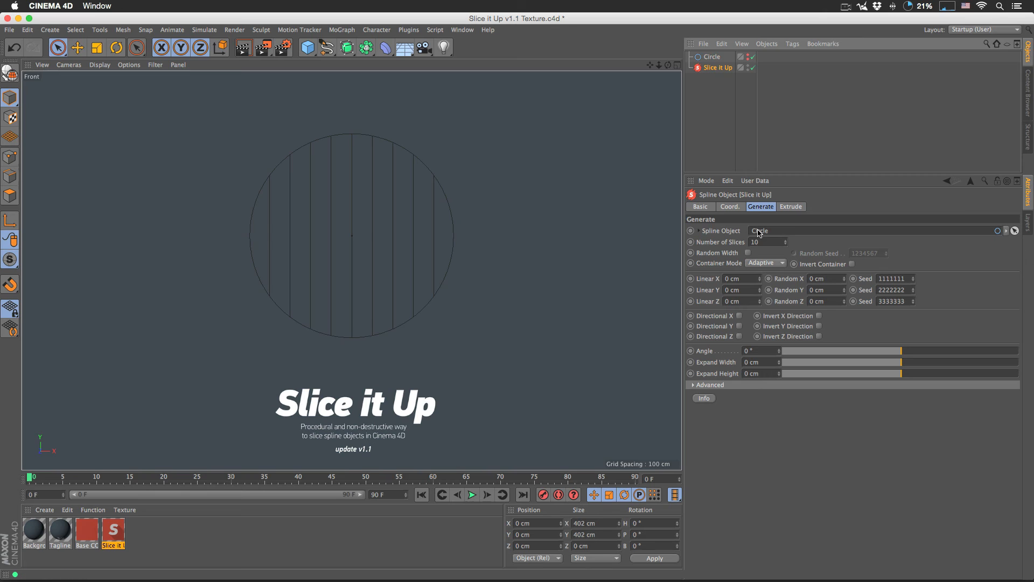
Enable Generate Mesh for the sliced circle and inspect the extruded disc in perspective
left_click(791, 208)
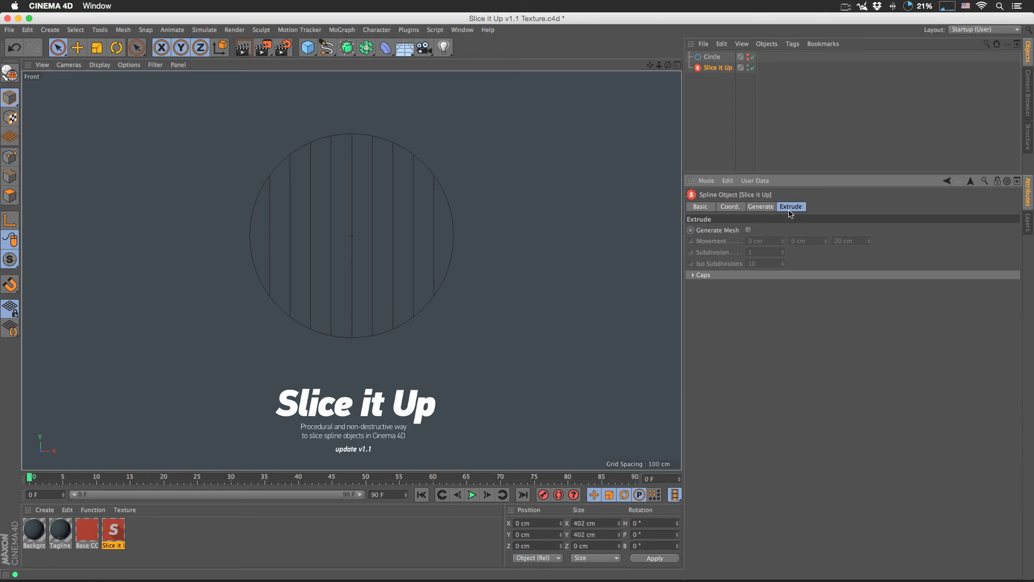
left_click(748, 231)
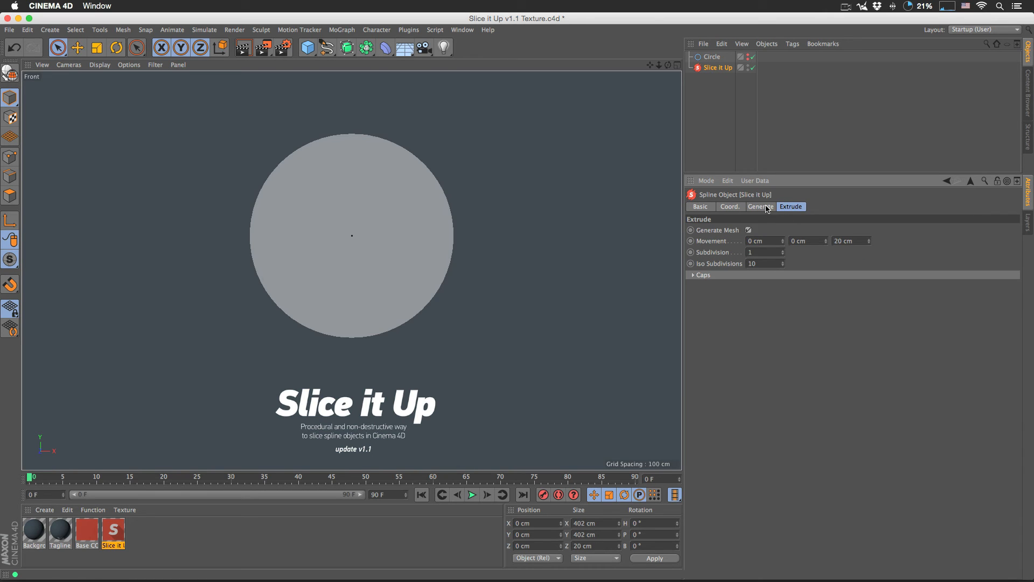
key("F1")
left_click_drag(429, 224, 326, 365, "alt")
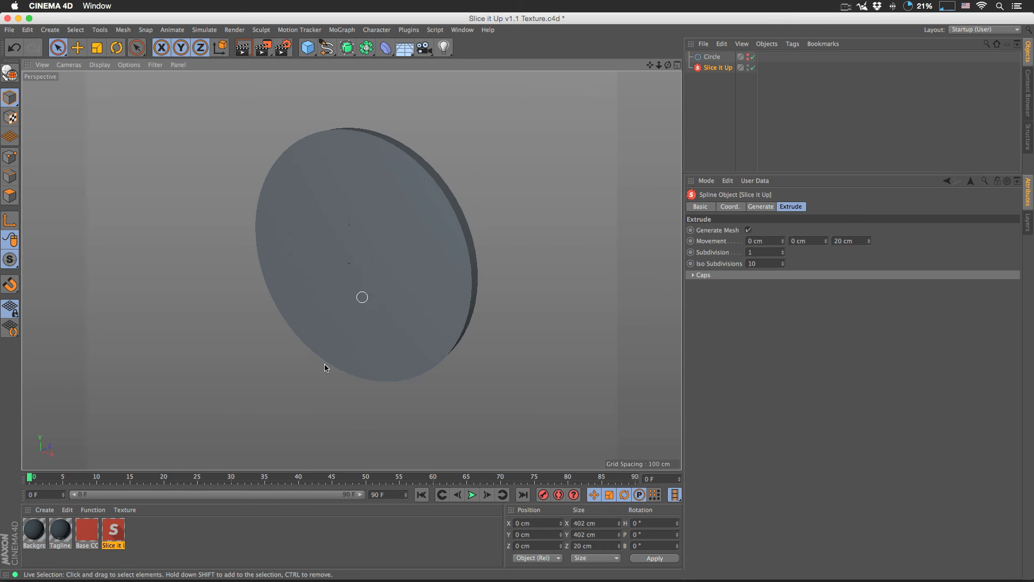
Apply the Base COlor and Slice it Up materials to the Slice it Up object, using Flat projection for the Slice it Up material
left_click_drag(86, 533, 718, 68)
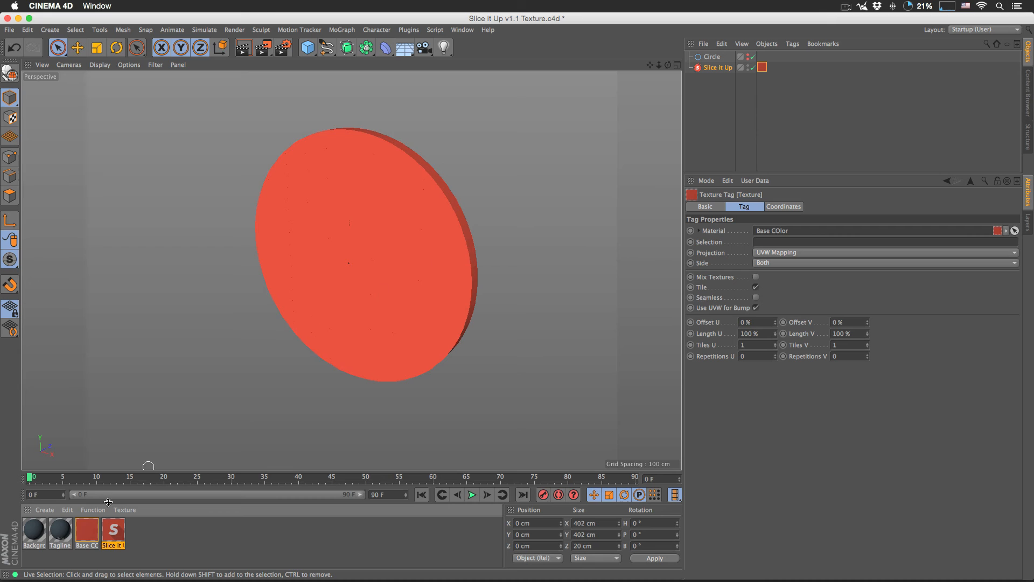
left_click_drag(114, 532, 719, 69)
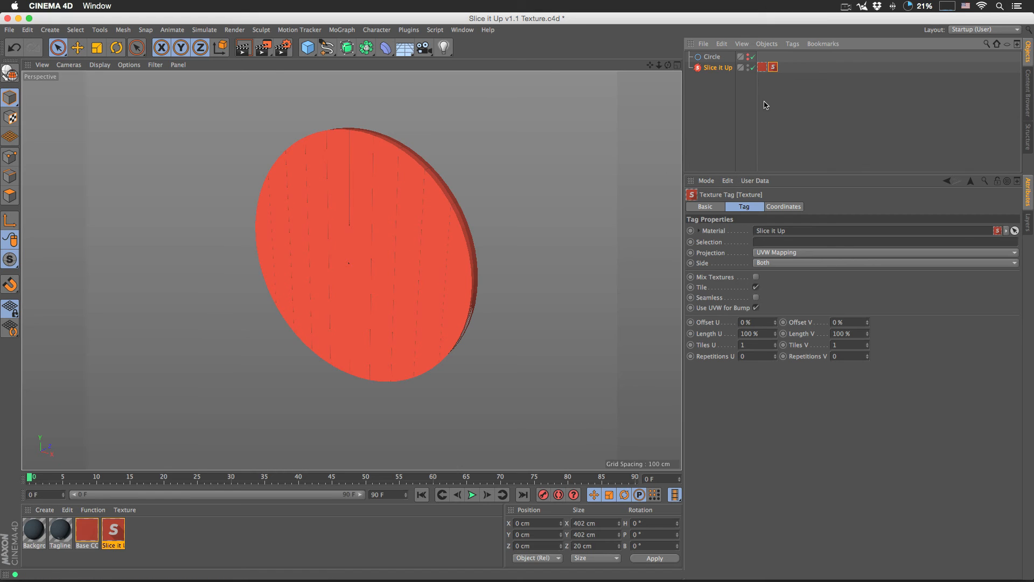
left_click_drag(415, 249, 474, 240, "alt")
left_click(768, 252)
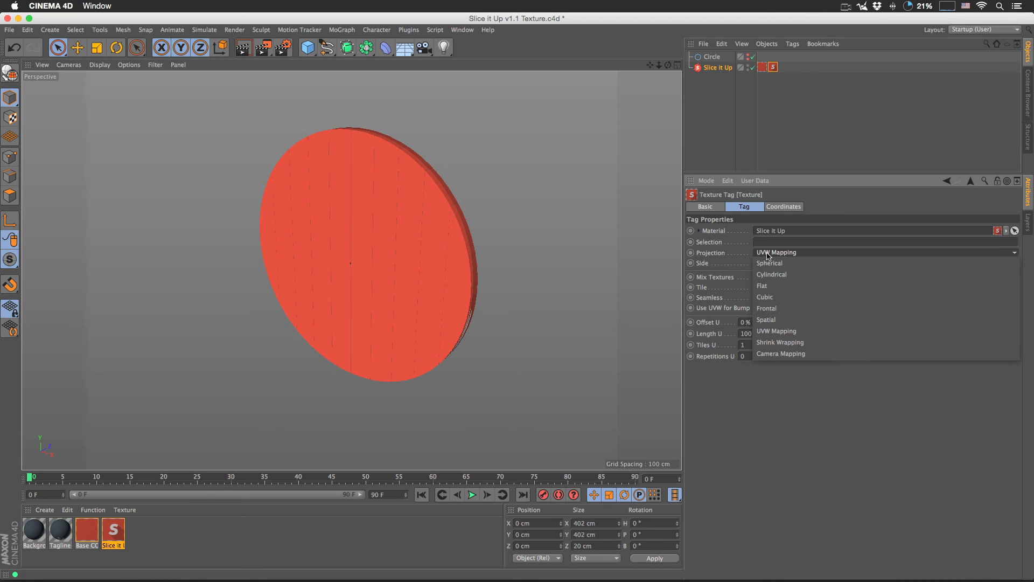
left_click(775, 287)
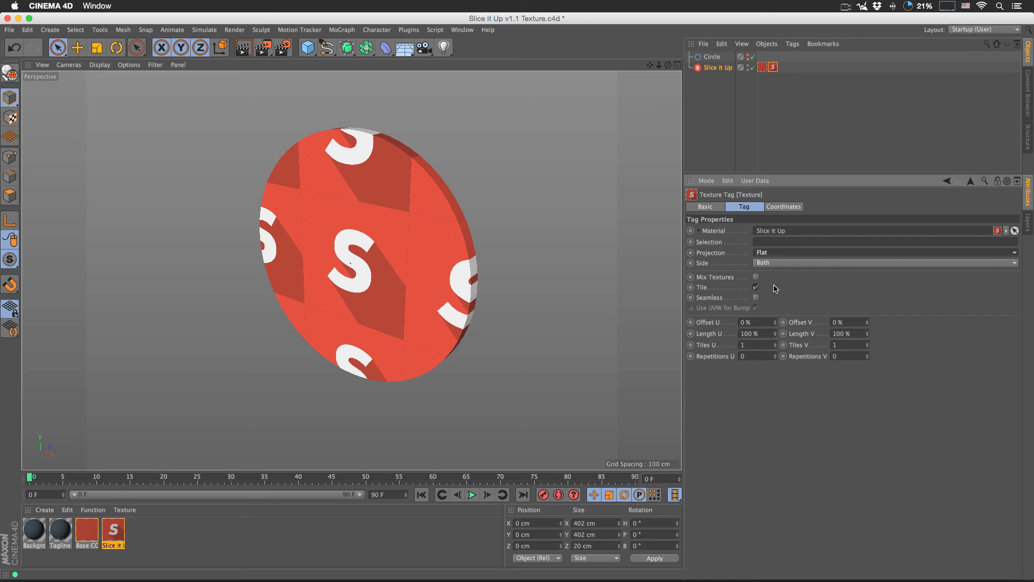
In the front view, move the S texture's projection to an offset of about -51% in both X and Y
key("F4")
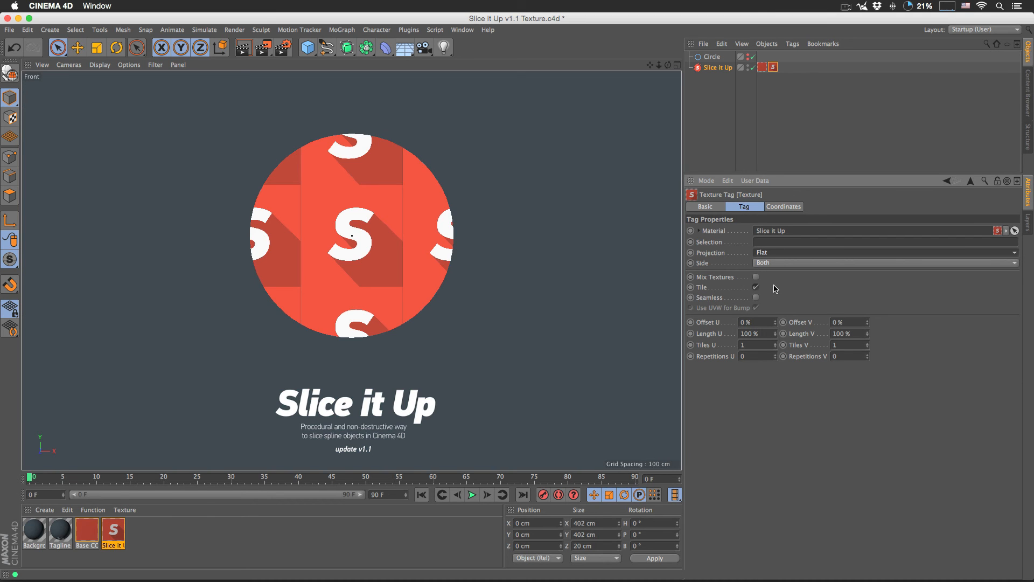
left_click(717, 67)
left_click(773, 68)
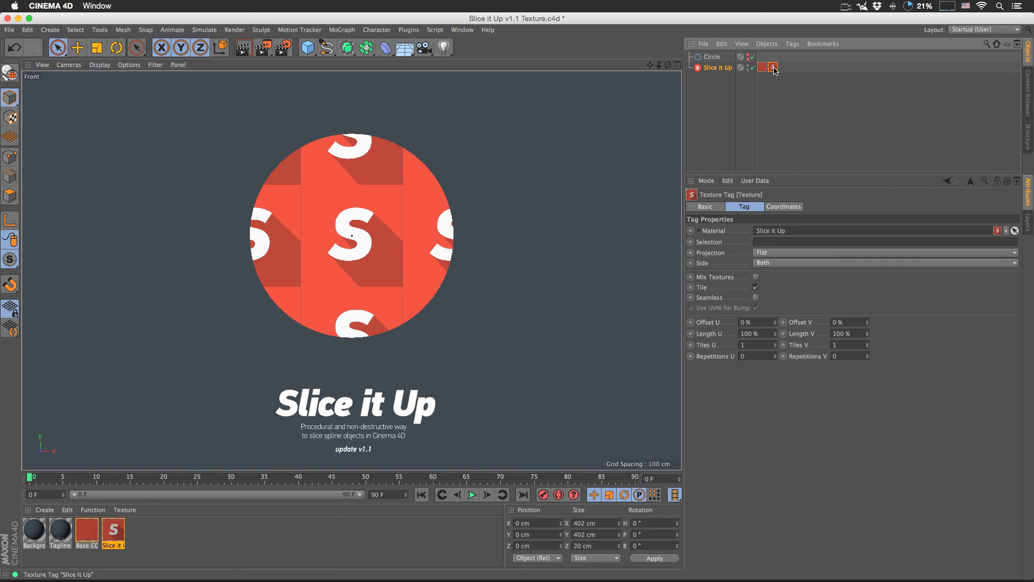
left_click(10, 118)
left_click(77, 47)
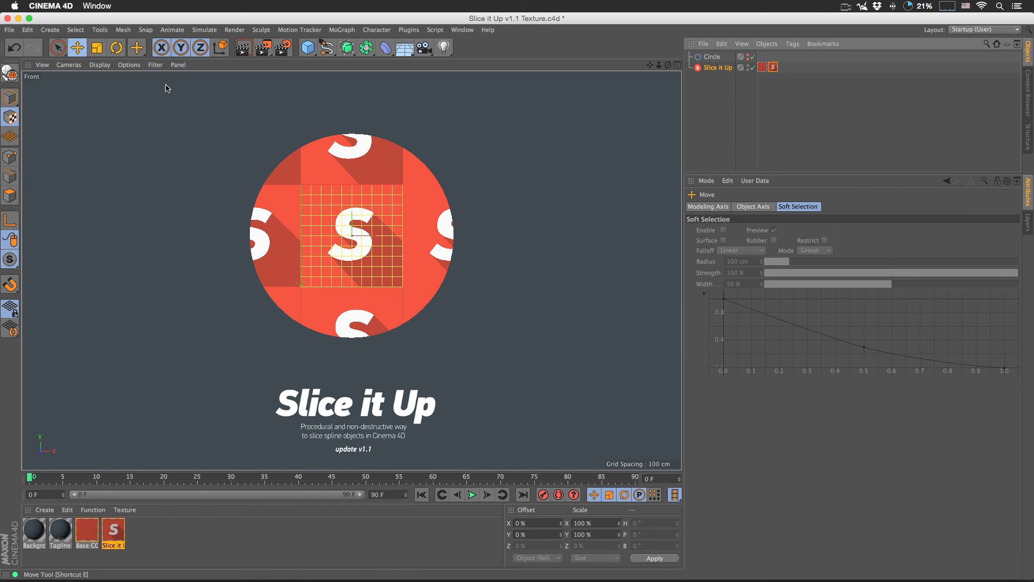
left_click_drag(353, 189, 349, 84)
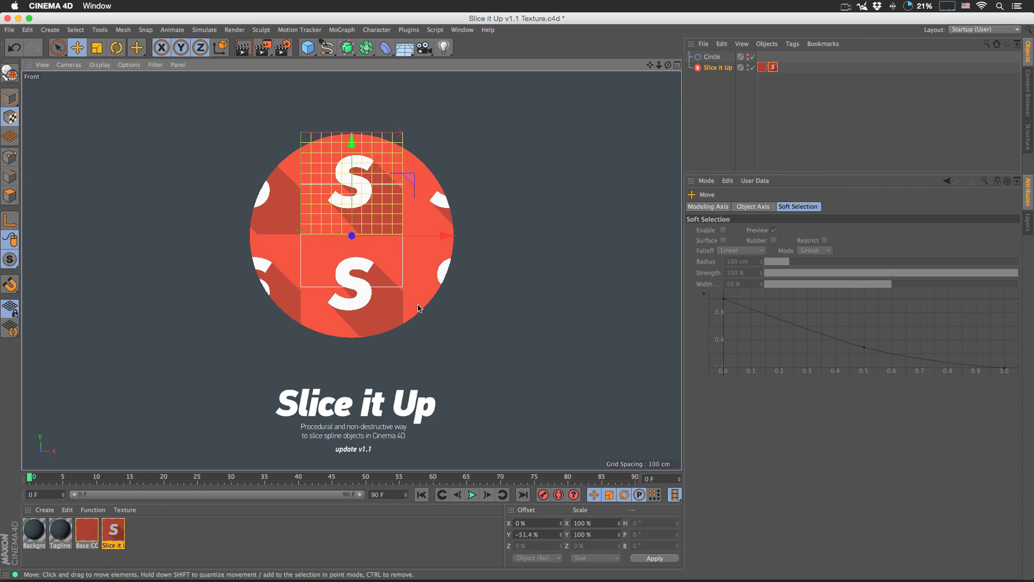
left_click_drag(447, 235, 313, 241)
Scale the S texture's projection to about 201% in X and 202% in Y so one logo fills the circle
key("t")
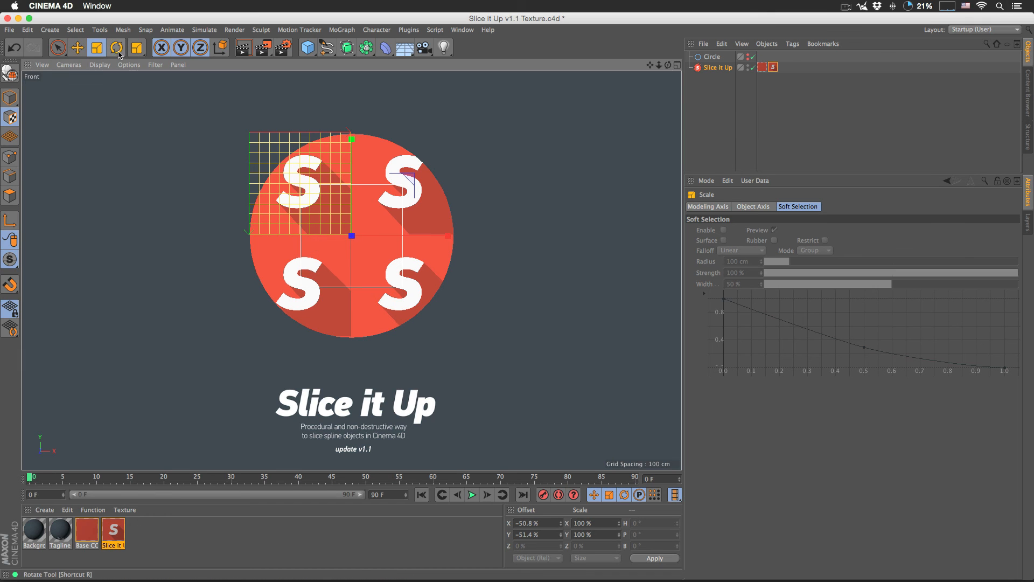
left_click_drag(448, 236, 548, 235)
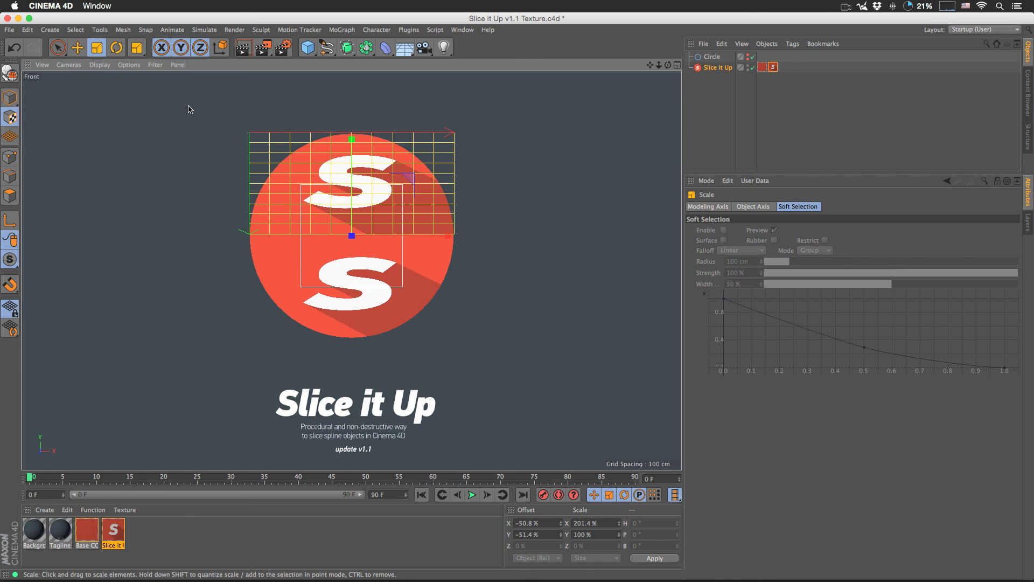
left_click_drag(351, 139, 341, 425)
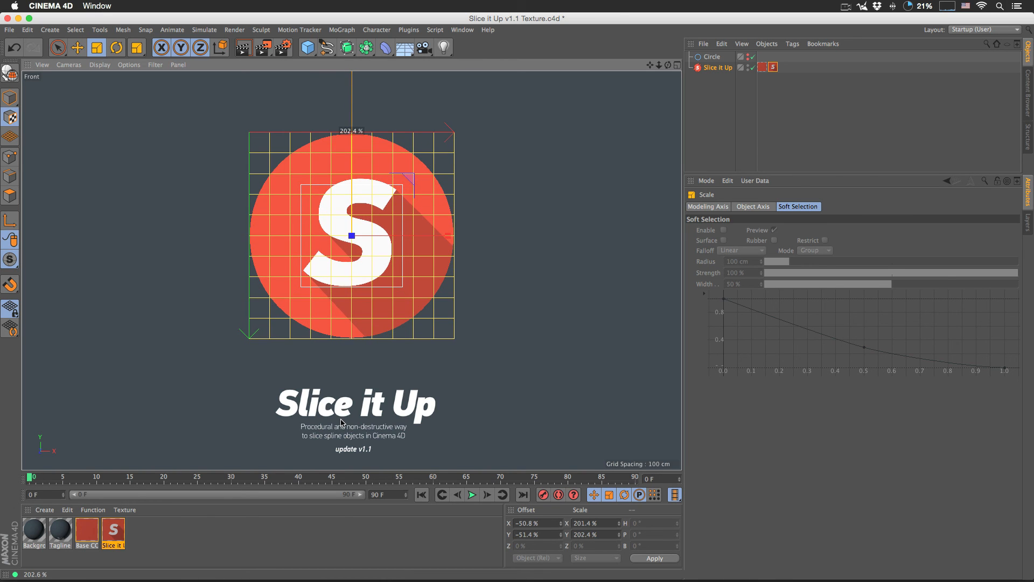
Leave texture editing for Model mode, select the Slice it Up object and show it in perspective
left_click(58, 49)
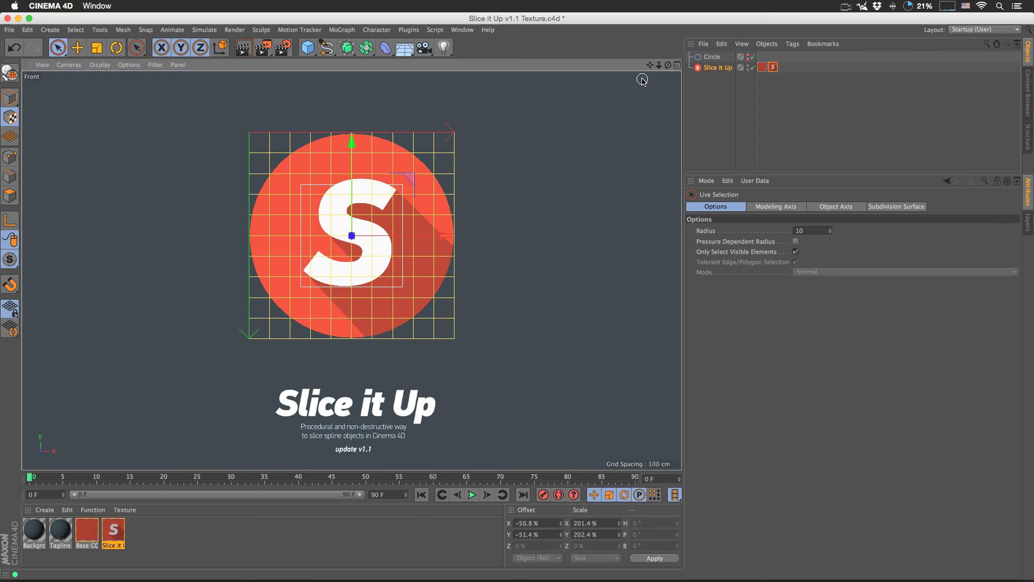
left_click(10, 98)
left_click(718, 69)
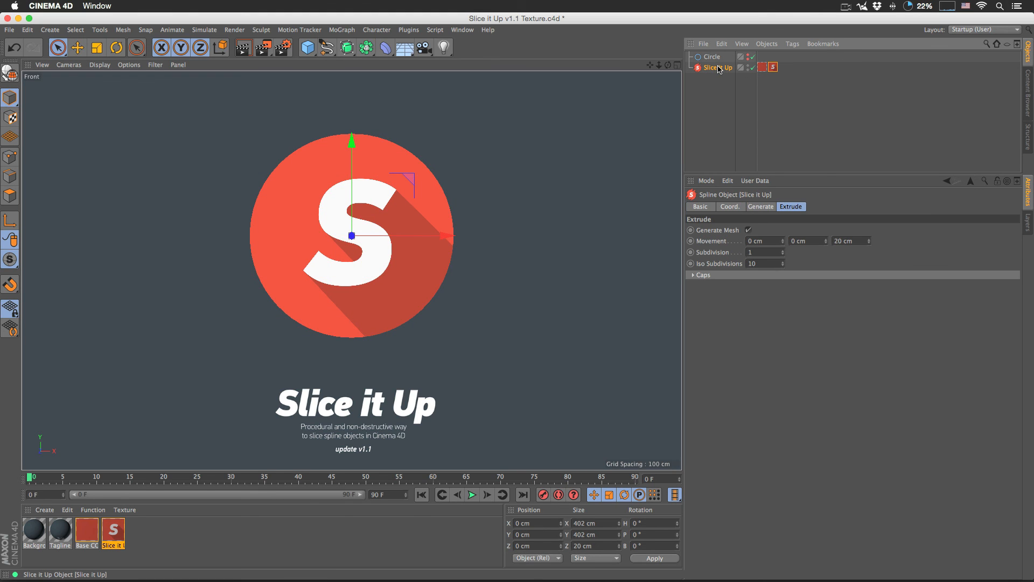
key("F1")
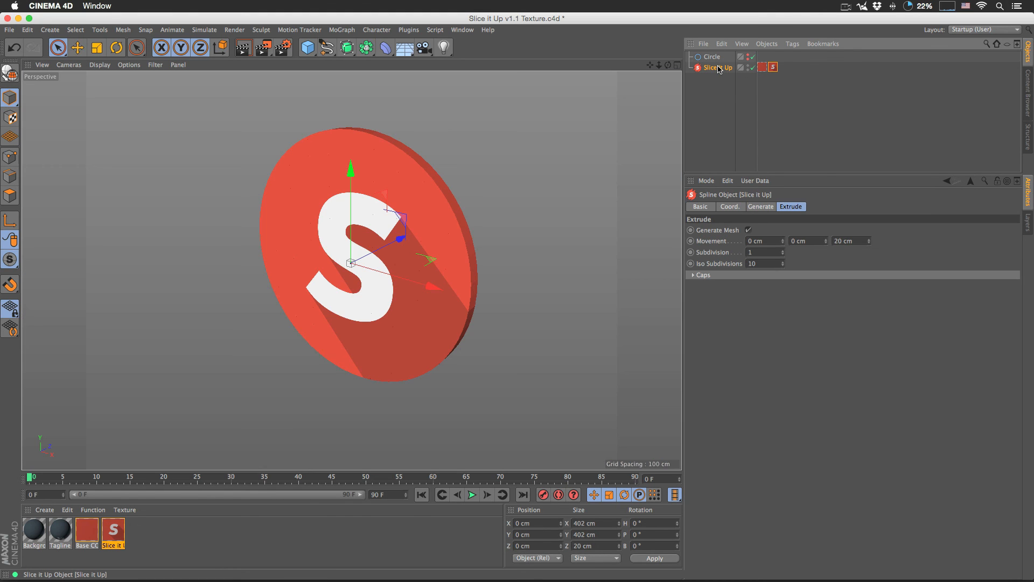
Offset the circle's slices with Linear Y at 11 cm, Random Y at 18 cm and Linear X at 101 cm
left_click(759, 207)
left_click_drag(760, 290, 759, 280)
left_click_drag(843, 291, 843, 285)
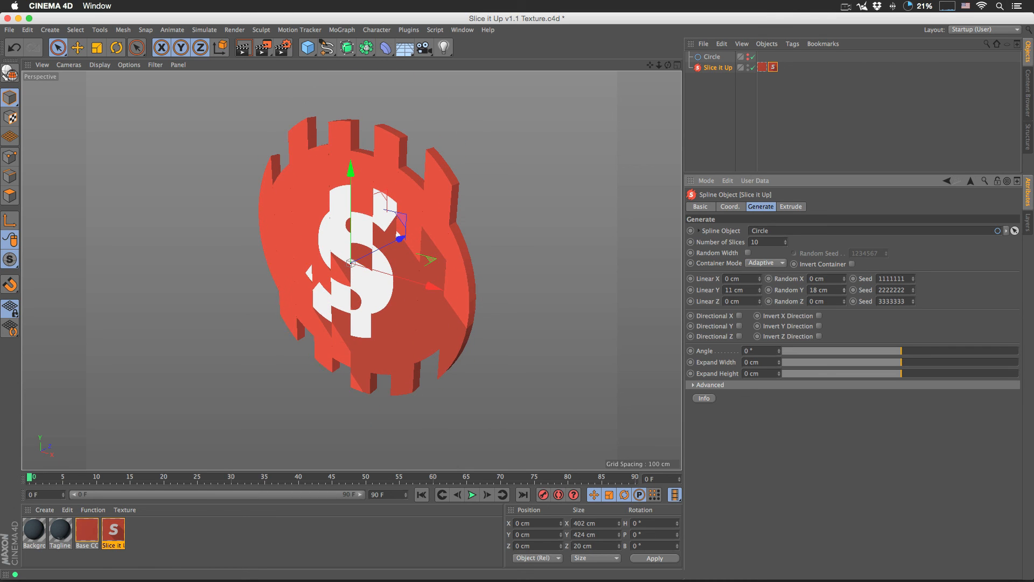
left_click_drag(759, 281, 759, 269)
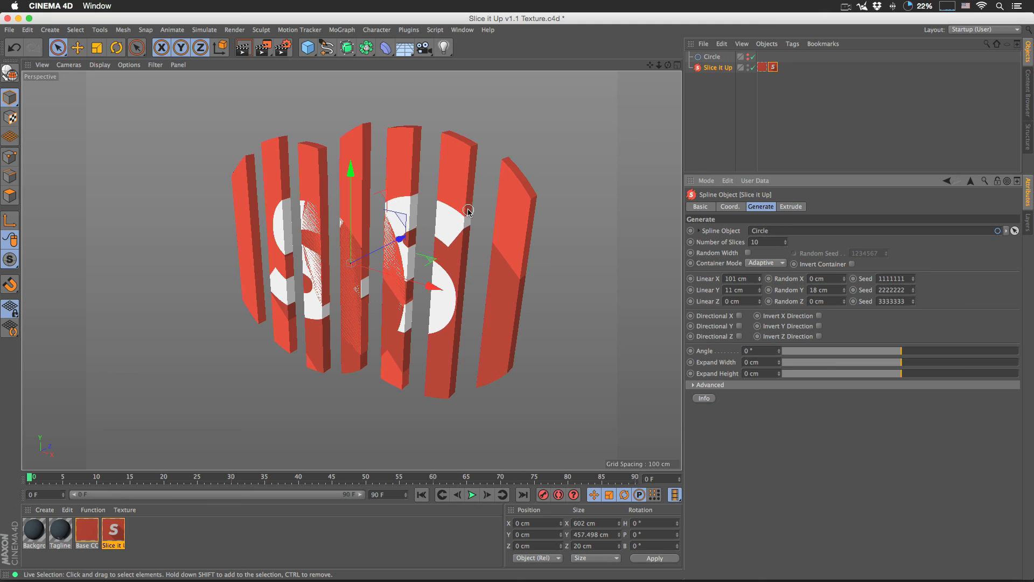
Clear the C1 selection restriction from the Slice it Up material's texture tag and inspect the slices from behind
left_click(773, 67)
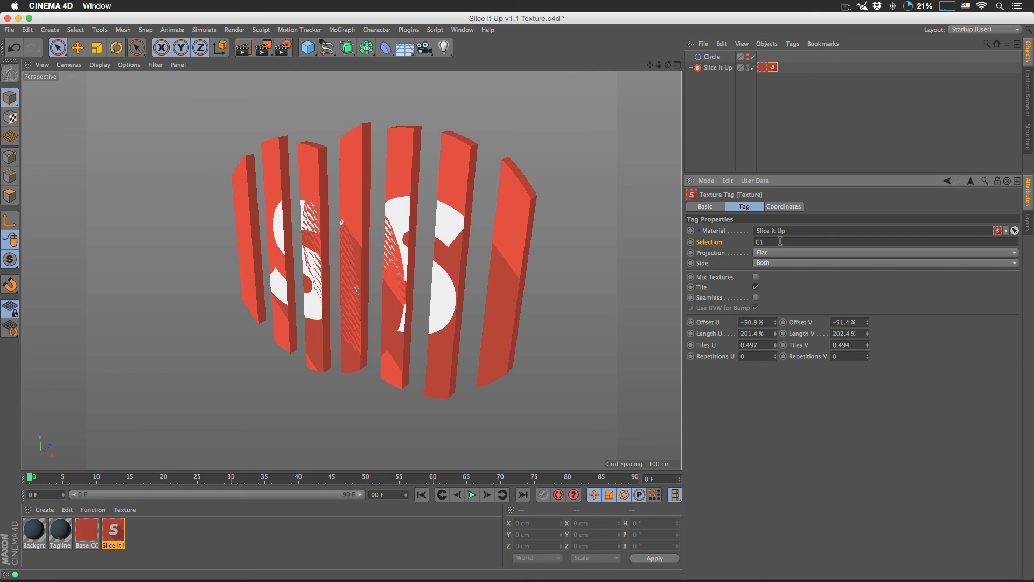
left_click_drag(434, 249, 646, 275, "alt")
left_click_drag(771, 242, 718, 245)
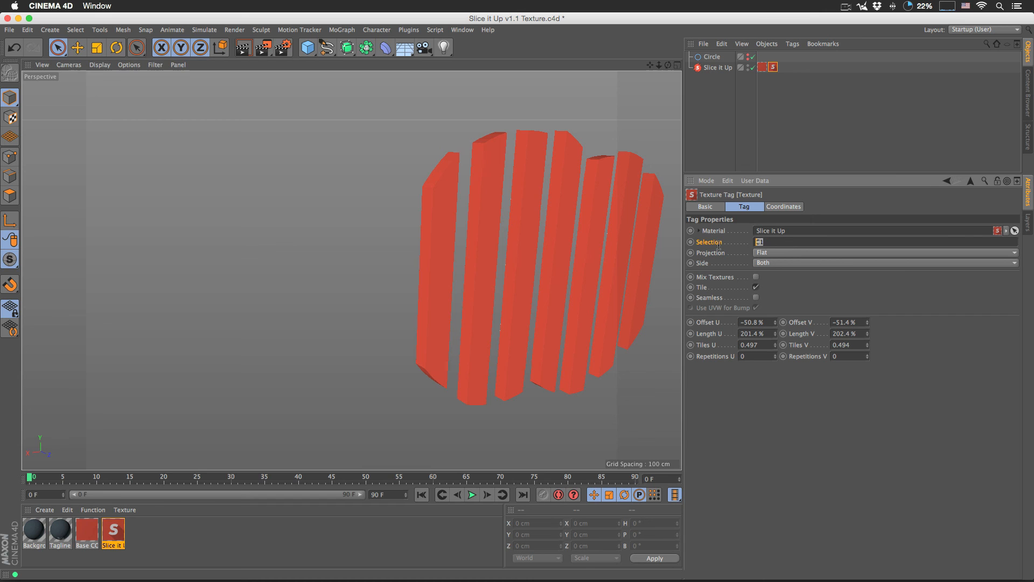
key("Return")
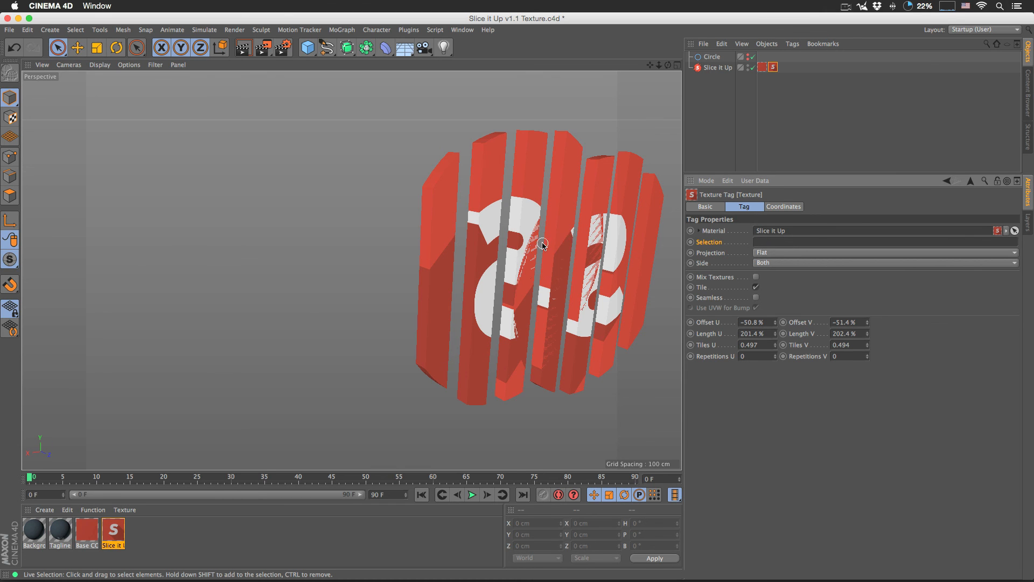
left_click_drag(542, 245, 545, 260, "alt")
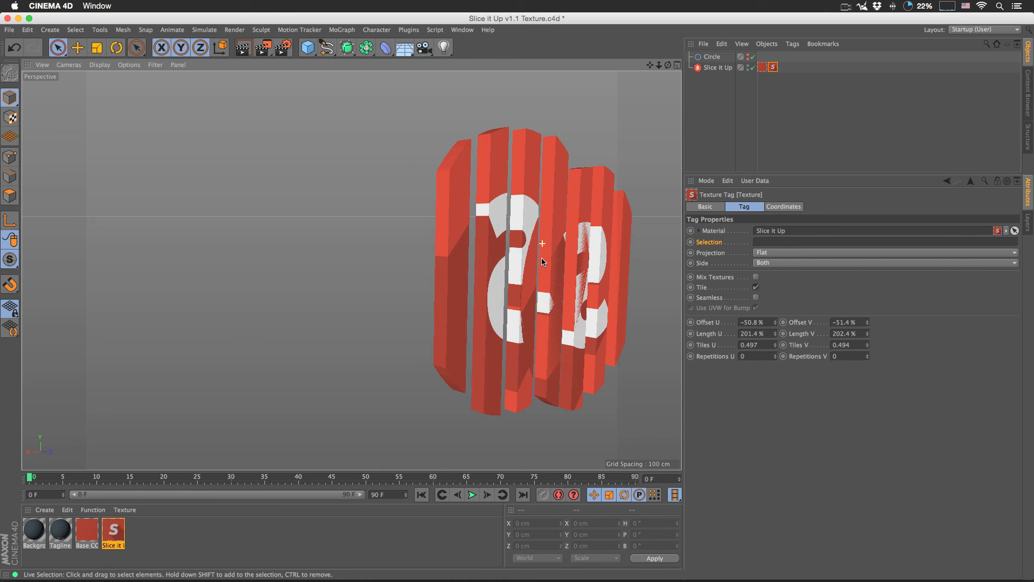
Restrict the Slice it Up material to selection C1 again and turn the perspective view
left_click(757, 241)
key("Return")
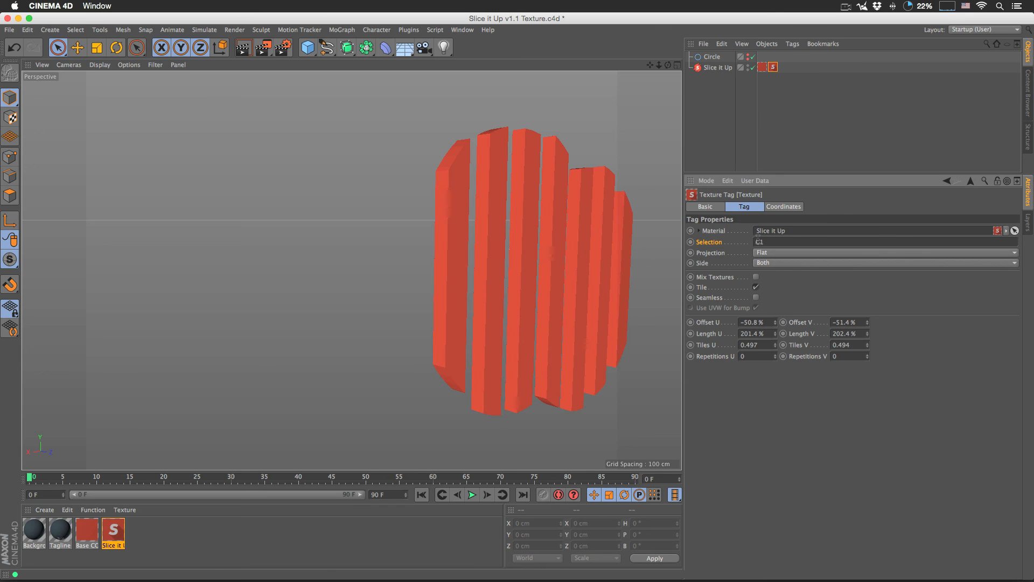
left_click_drag(506, 229, 388, 211, "alt")
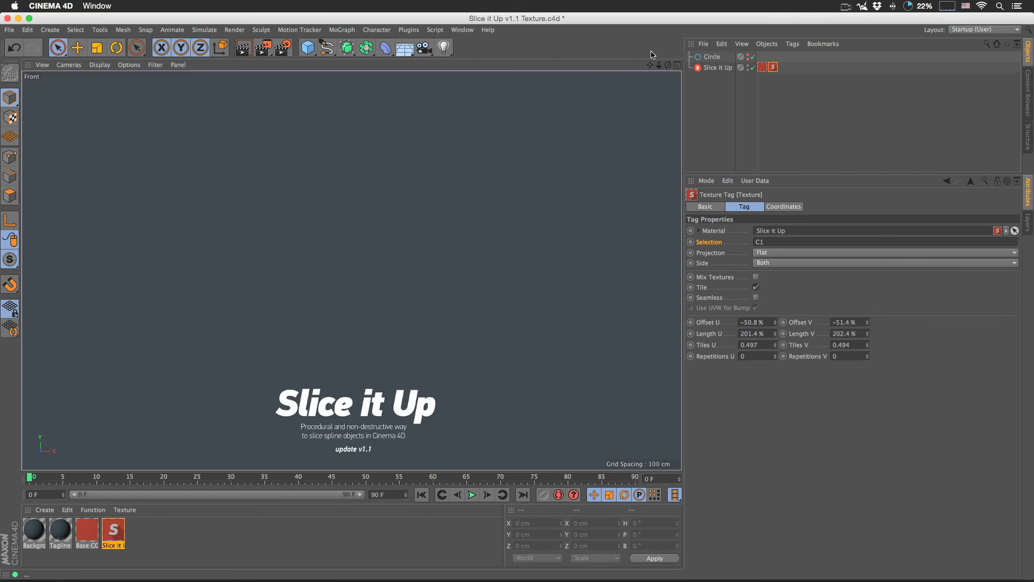
Select the Slice it Up object in the front view and set its slicing angle to 45°
left_click(718, 67)
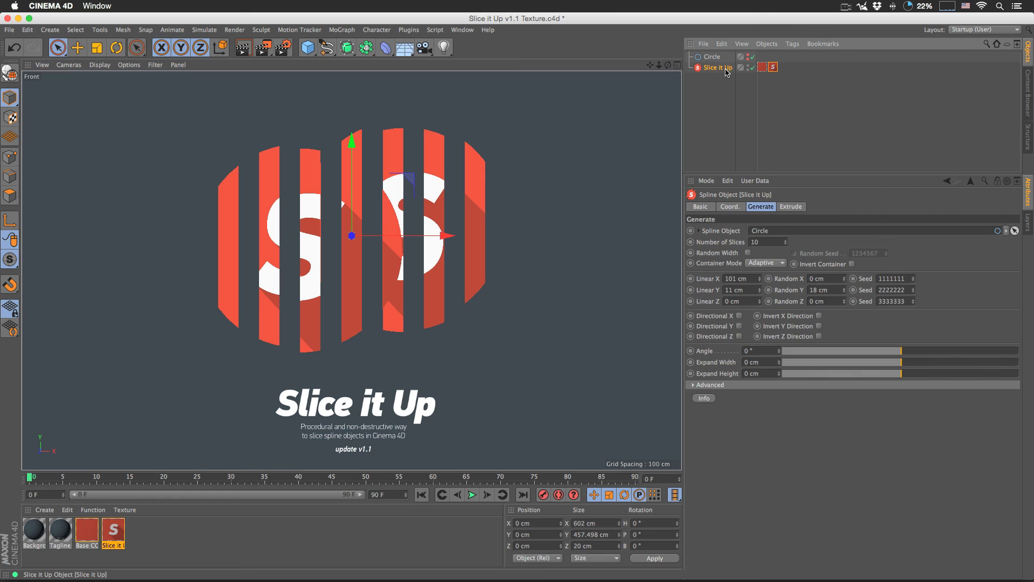
double_click(766, 354)
type("45")
key("Return")
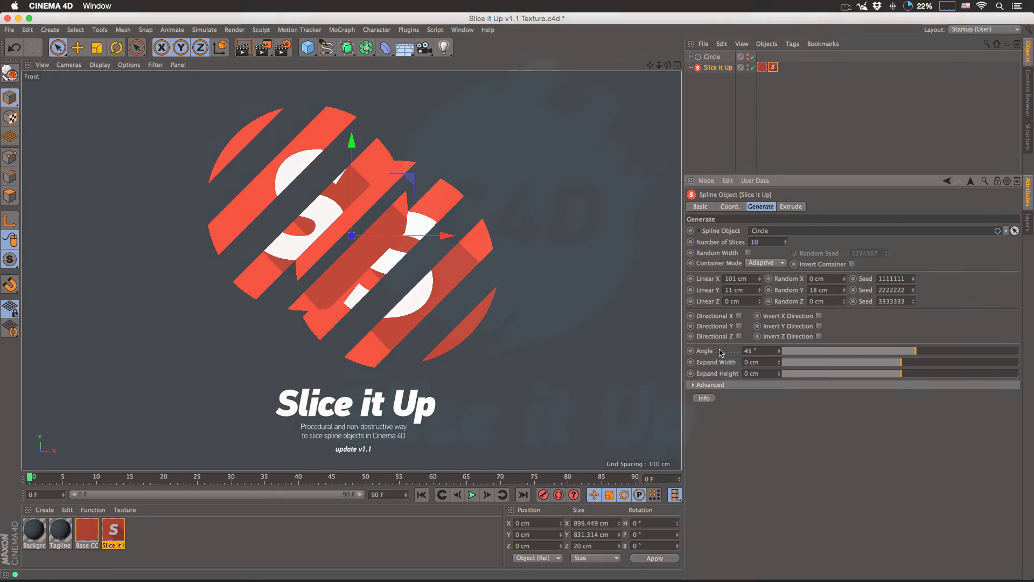